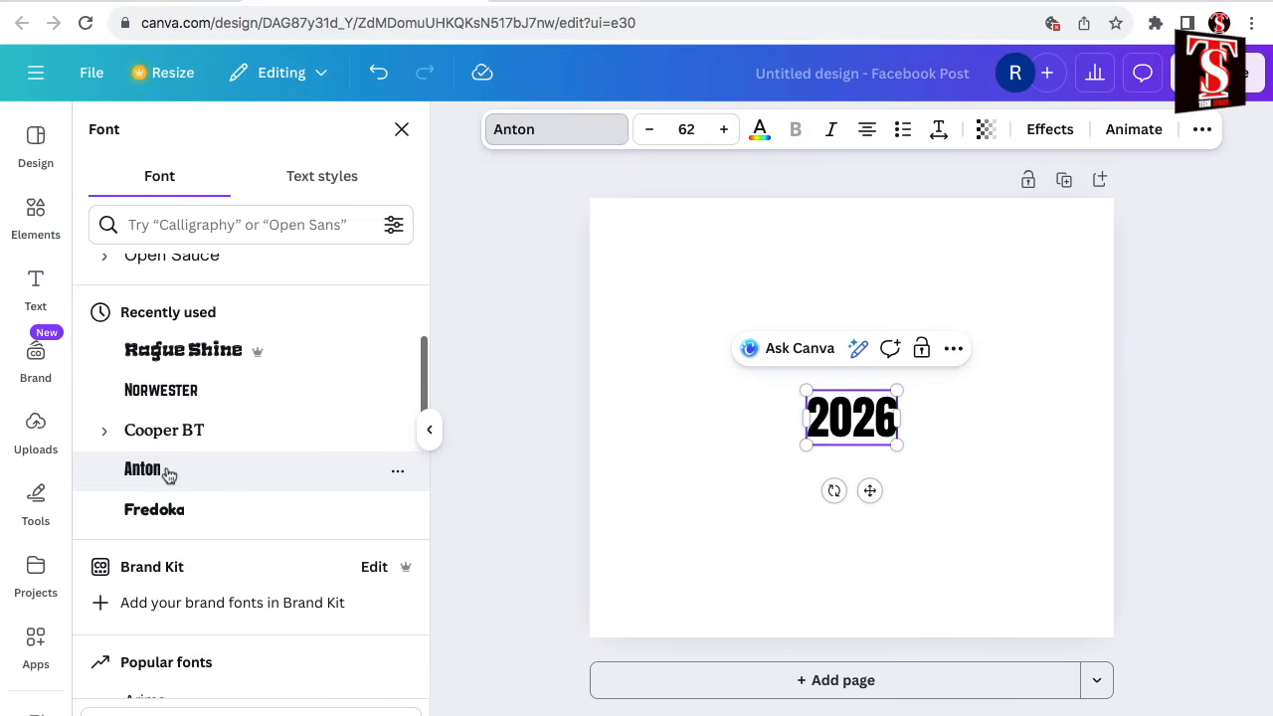
Enlarge the 2026 text to about size 317, nearly the full page width, and place it along the page's lower edge.
{"action": "left_click_drag", "start_coordinate": [897, 391], "coordinate": [1120, 344]}
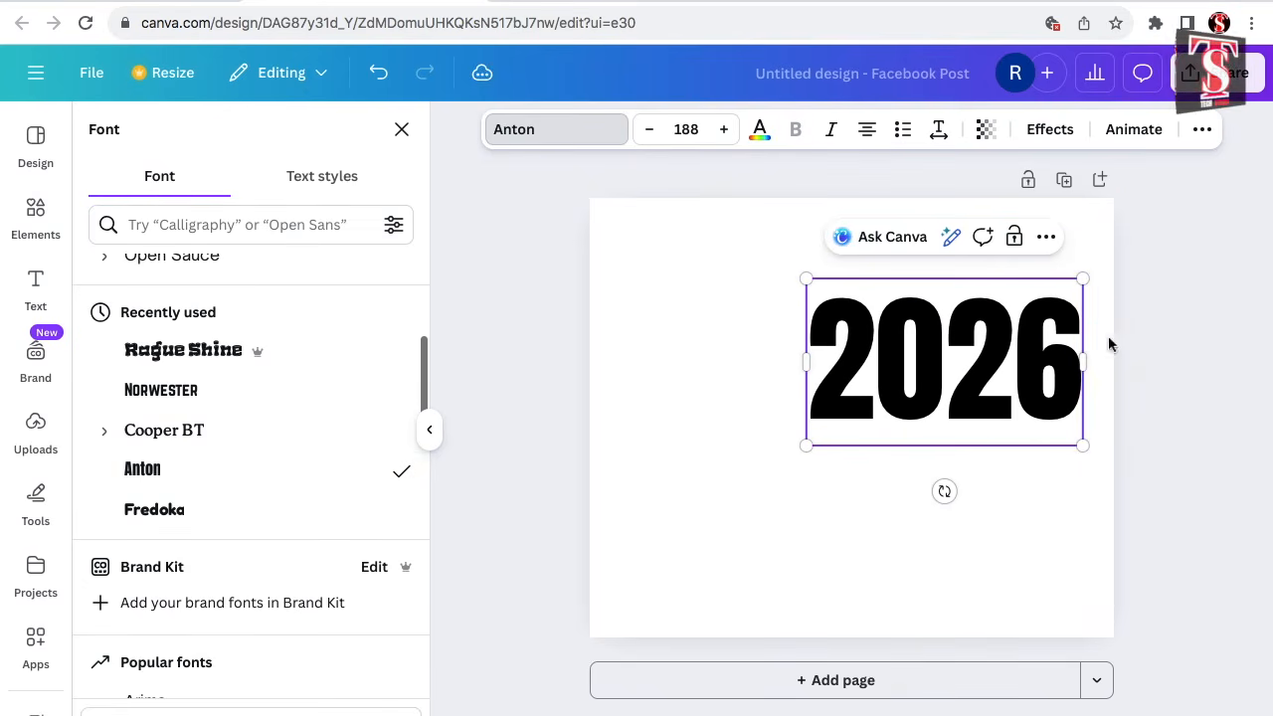
{"action": "left_click_drag", "start_coordinate": [806, 446], "coordinate": [593, 525]}
{"action": "left_click_drag", "start_coordinate": [907, 455], "coordinate": [905, 546]}
{"action": "left_click", "coordinate": [998, 275]}
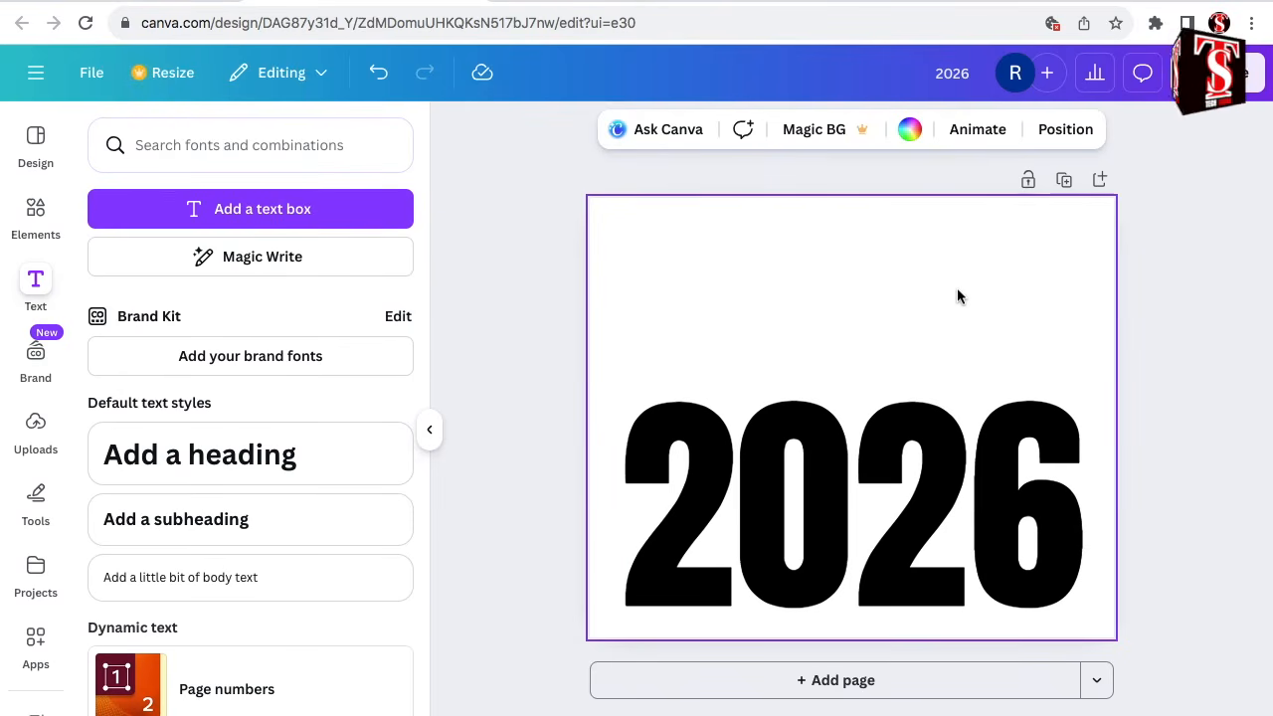
Download the 2026 design as a PNG with a transparent background.
{"action": "left_click", "coordinate": [1219, 74]}
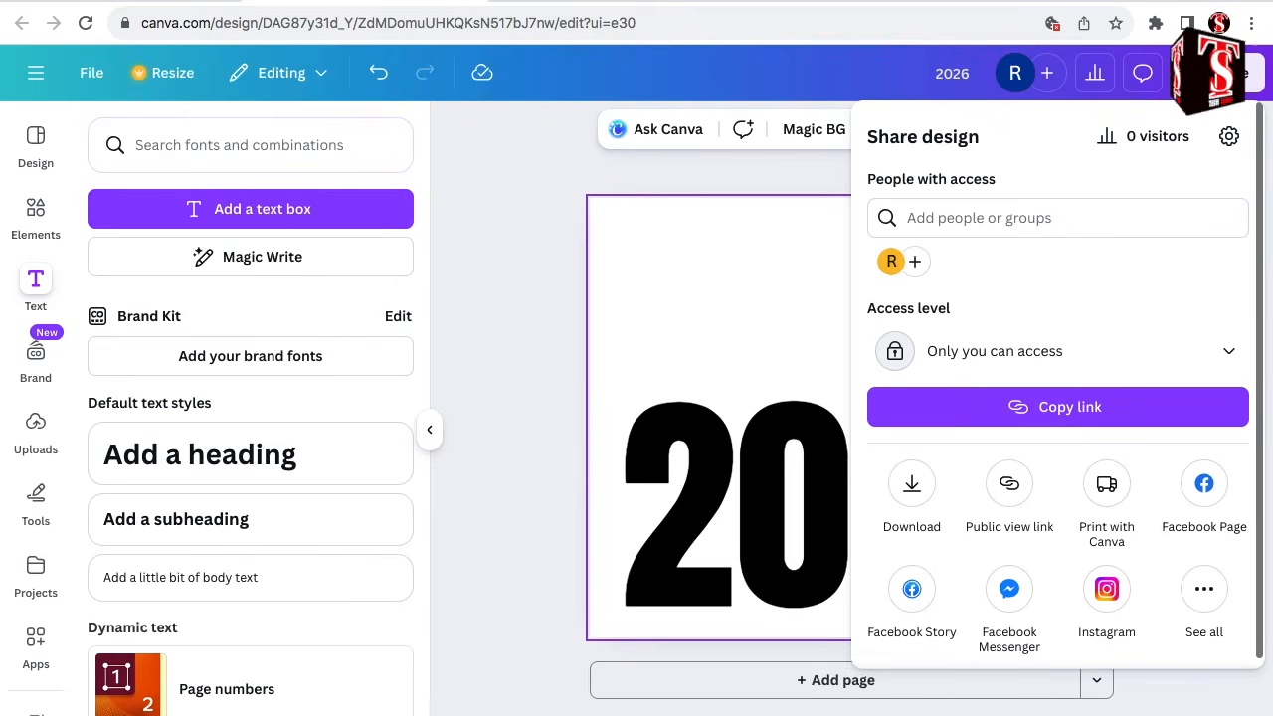
{"action": "left_click", "coordinate": [909, 492]}
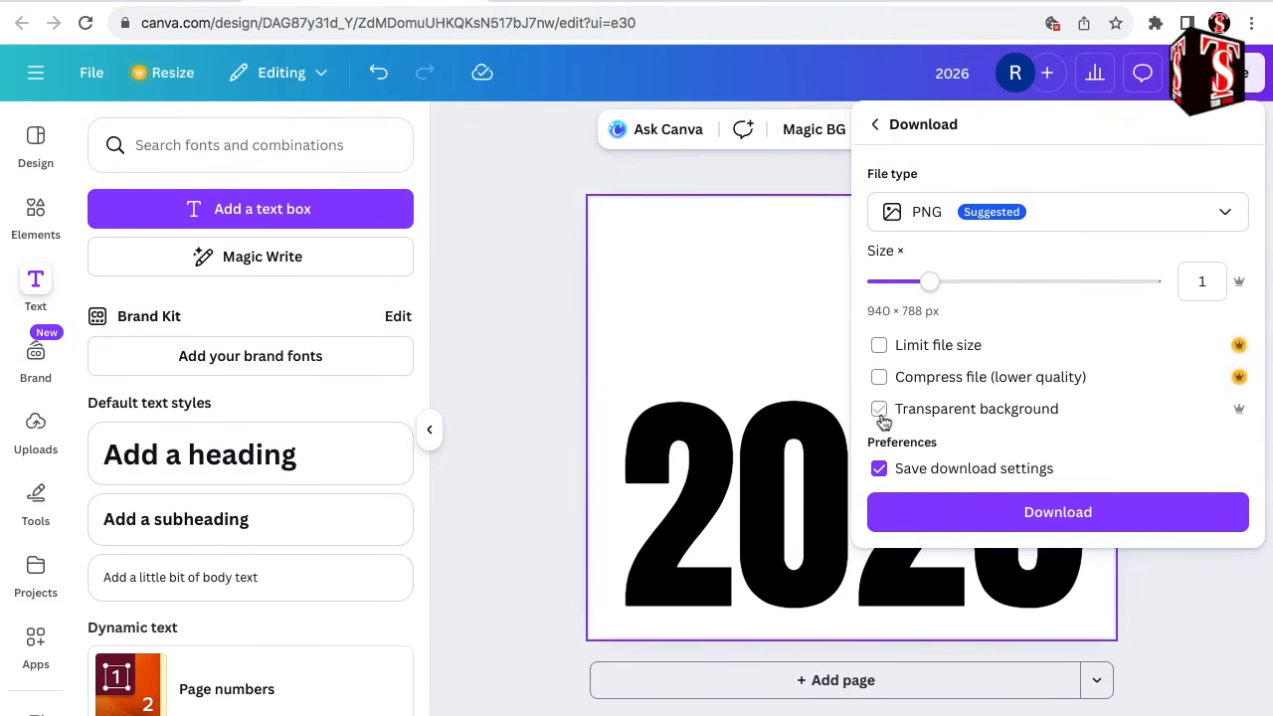
{"action": "left_click", "coordinate": [881, 418]}
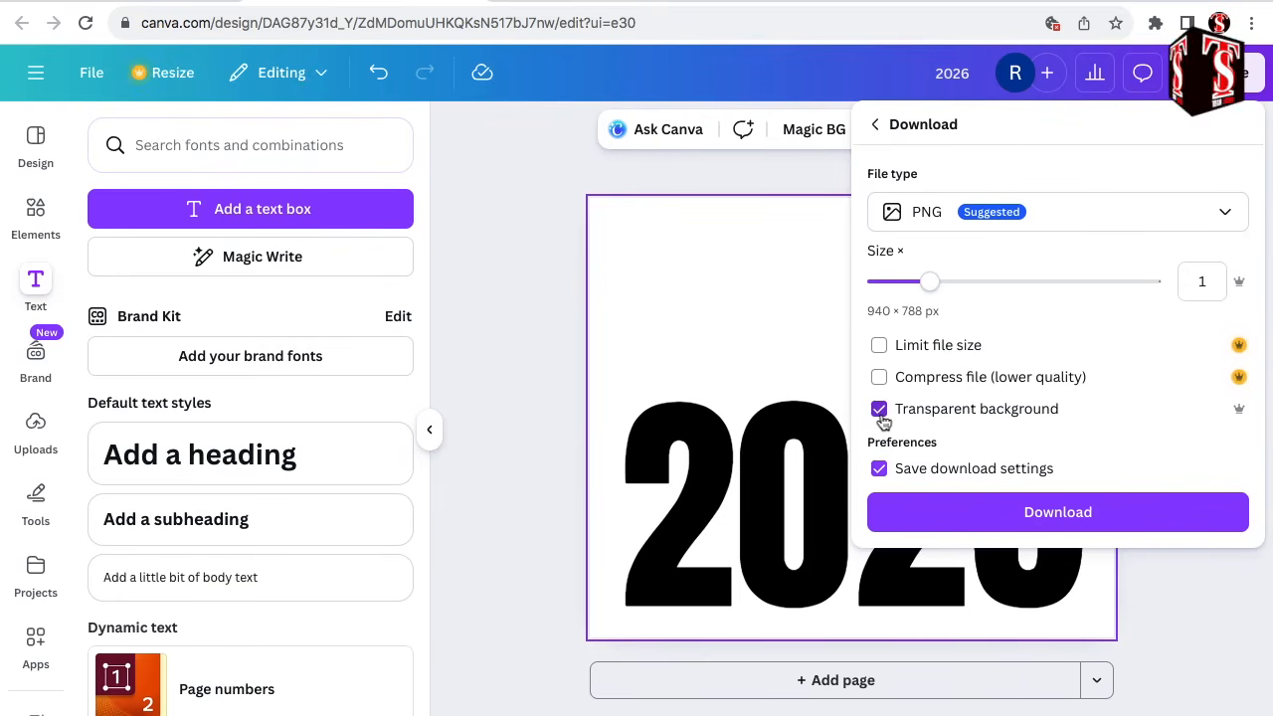
{"action": "left_click", "coordinate": [1049, 512]}
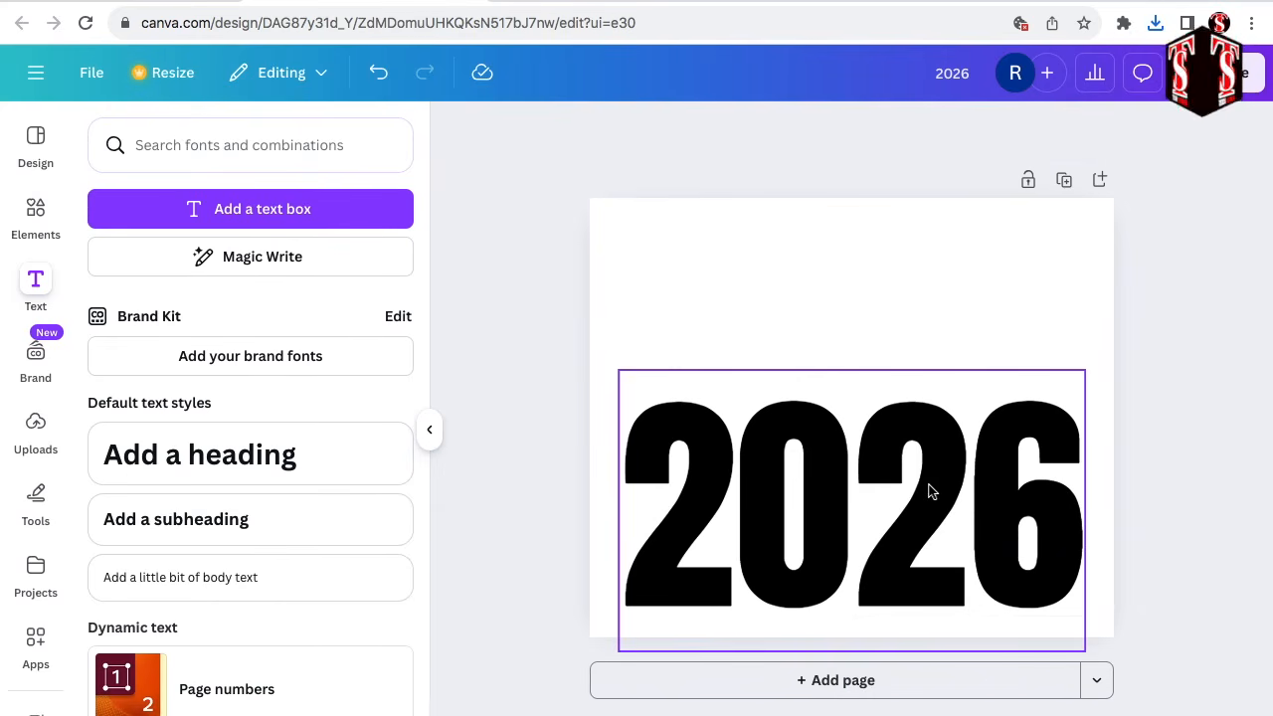
Set the 2026 text's transparency value to 0.
{"action": "left_click", "coordinate": [930, 490]}
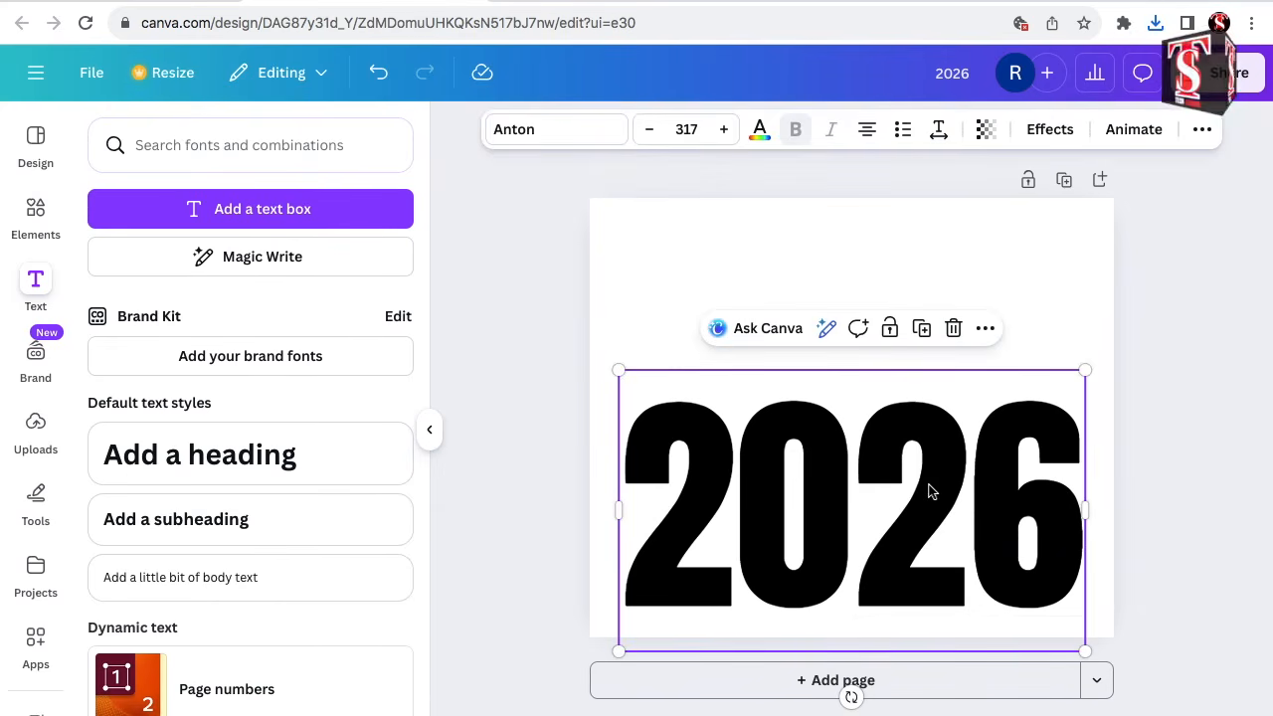
{"action": "left_click", "coordinate": [988, 133]}
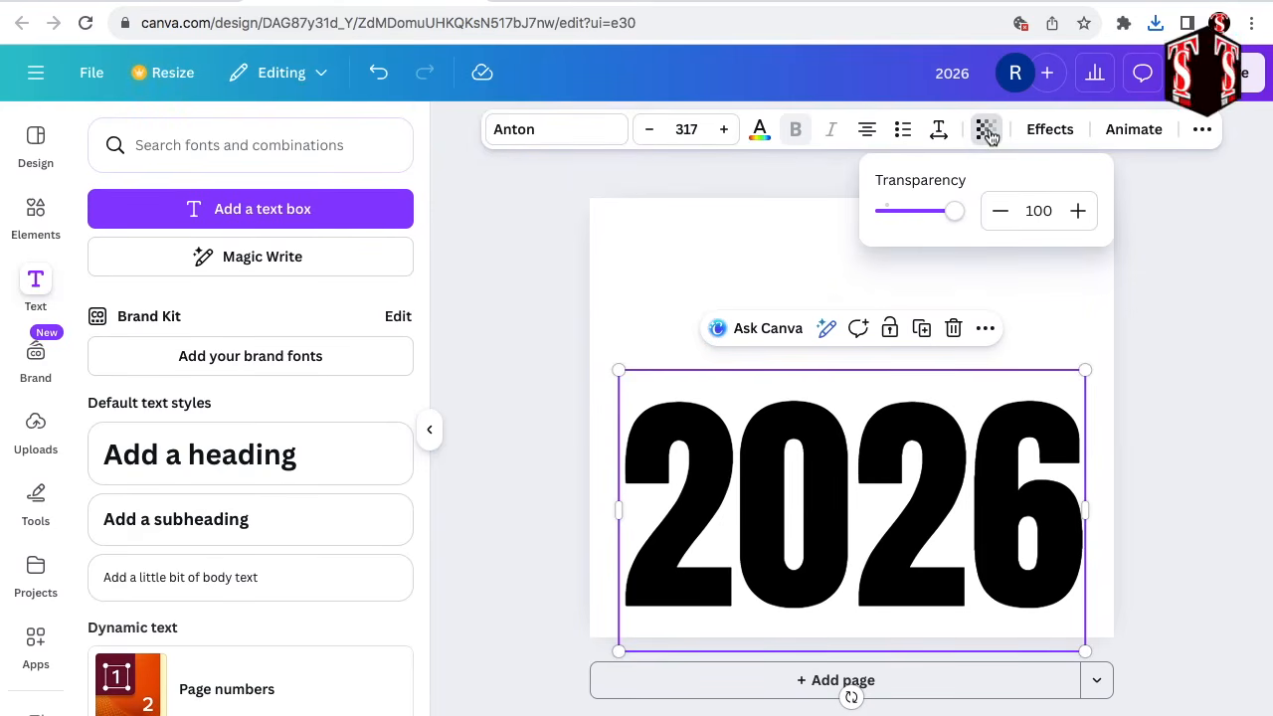
{"action": "left_click_drag", "start_coordinate": [955, 217], "coordinate": [871, 224]}
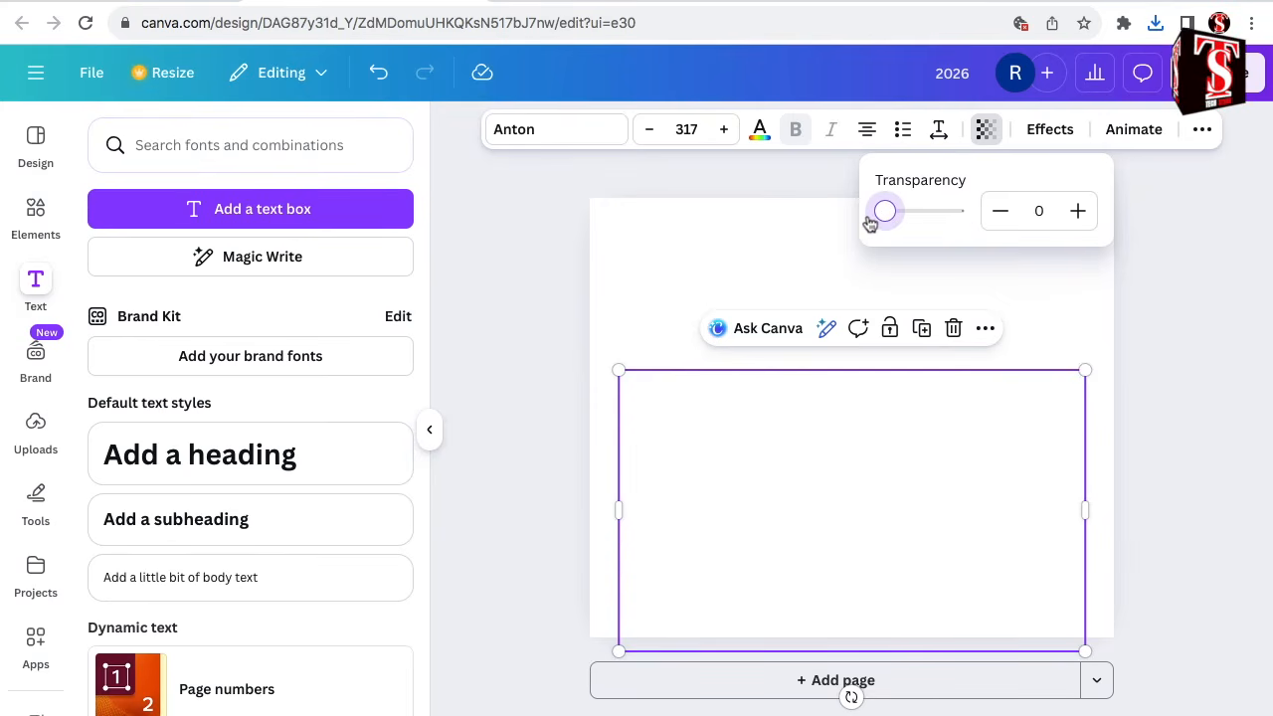
{"action": "left_click", "coordinate": [1187, 119]}
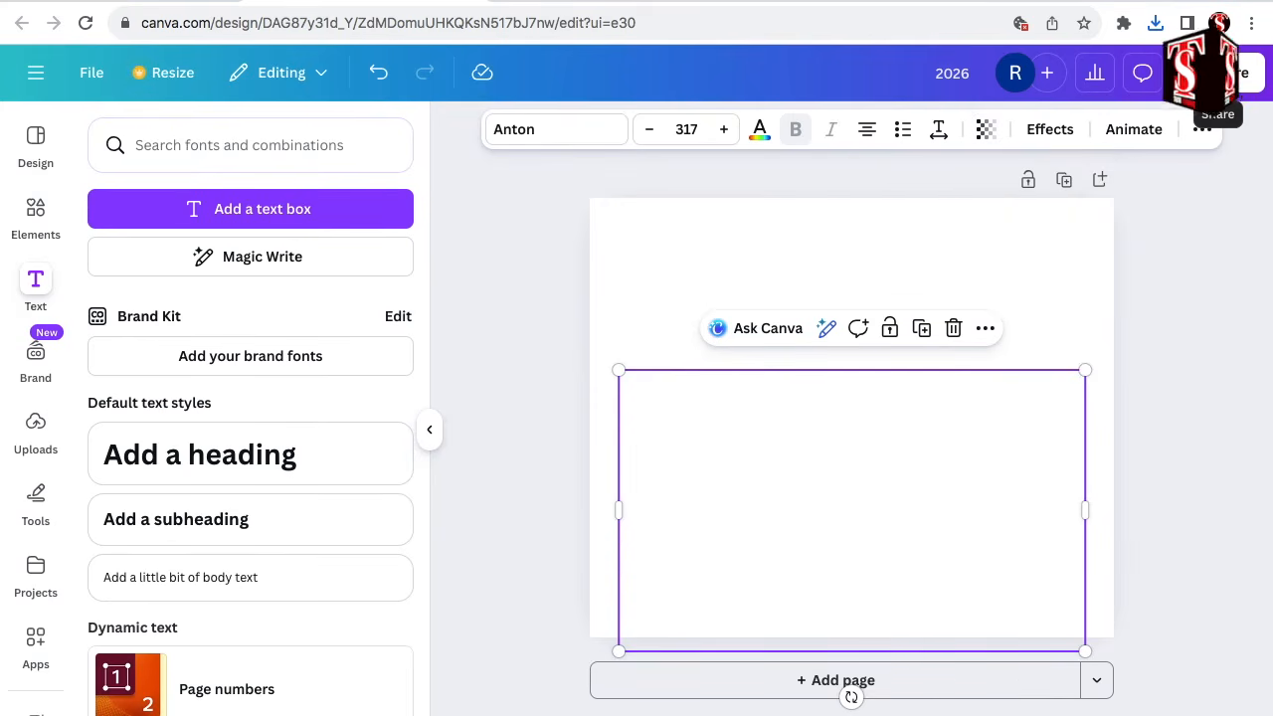
Download the blank white page as a PNG with the transparent background option turned off.
{"action": "left_click", "coordinate": [1226, 74]}
{"action": "left_click", "coordinate": [911, 485]}
{"action": "left_click", "coordinate": [882, 412]}
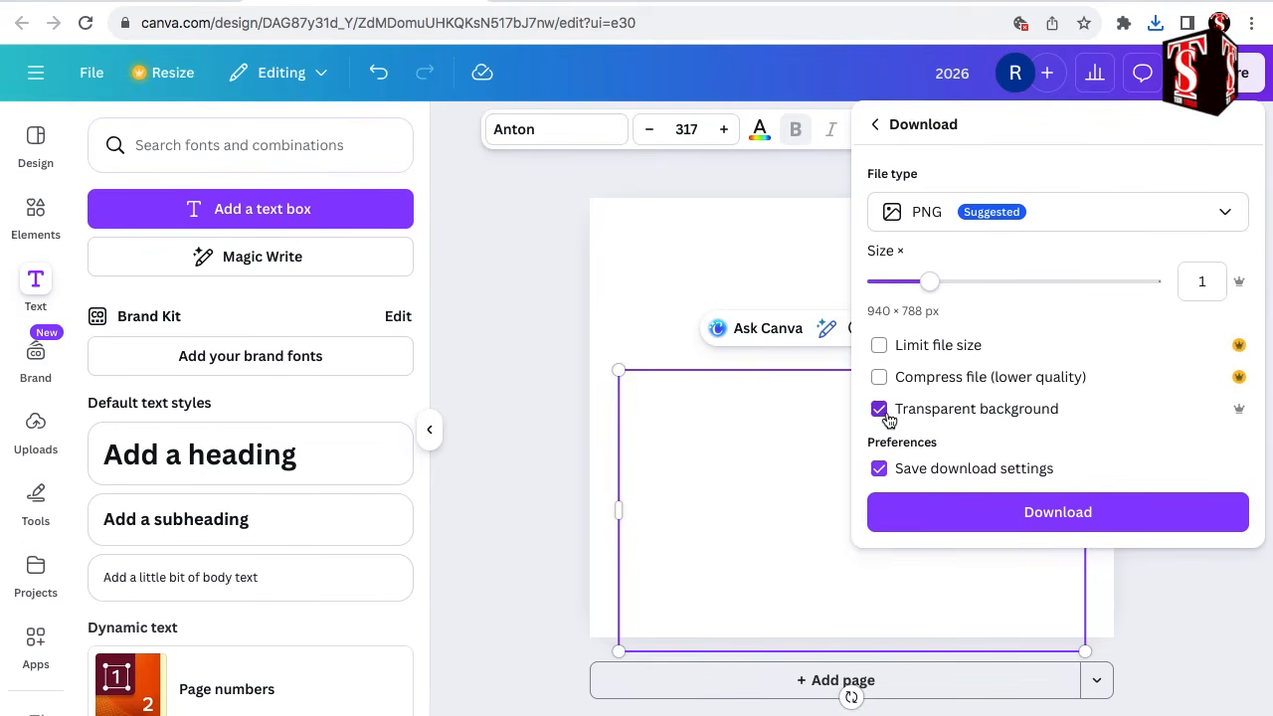
{"action": "left_click", "coordinate": [882, 412]}
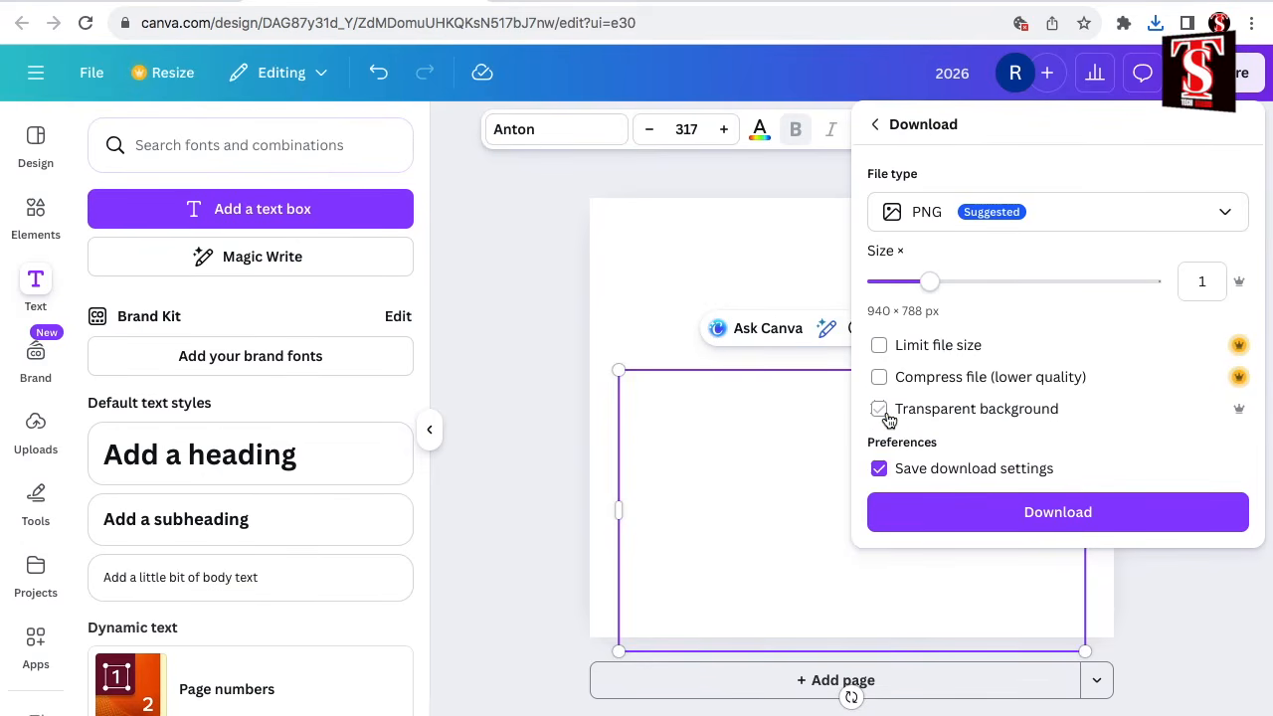
{"action": "left_click", "coordinate": [1059, 513]}
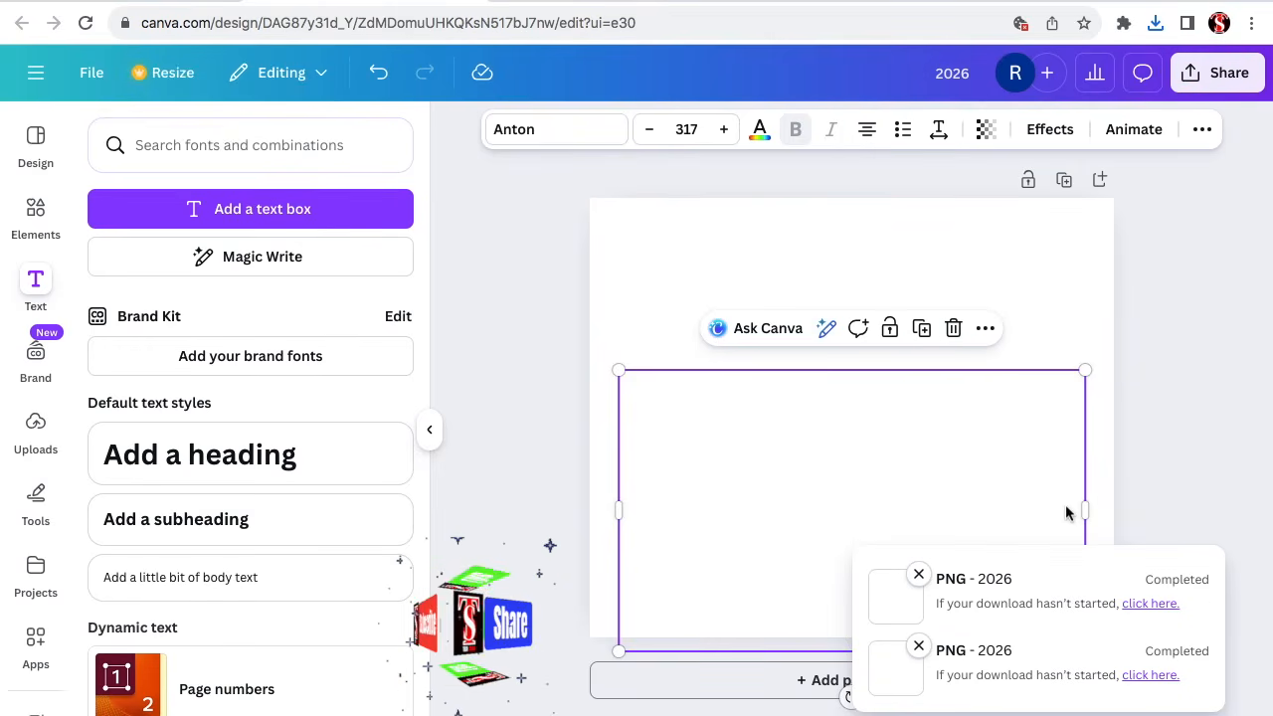
Delete the invisible 2026 text box from the page.
{"action": "left_click", "coordinate": [1134, 503]}
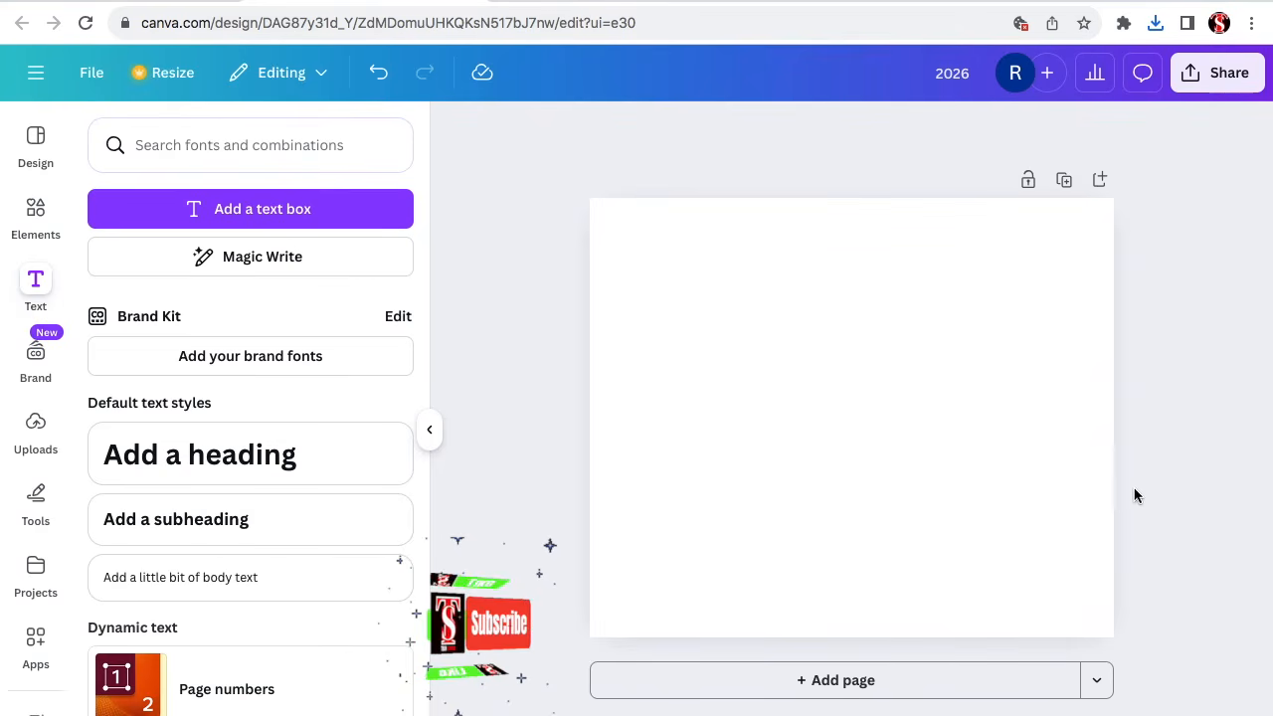
{"action": "left_click", "coordinate": [938, 437]}
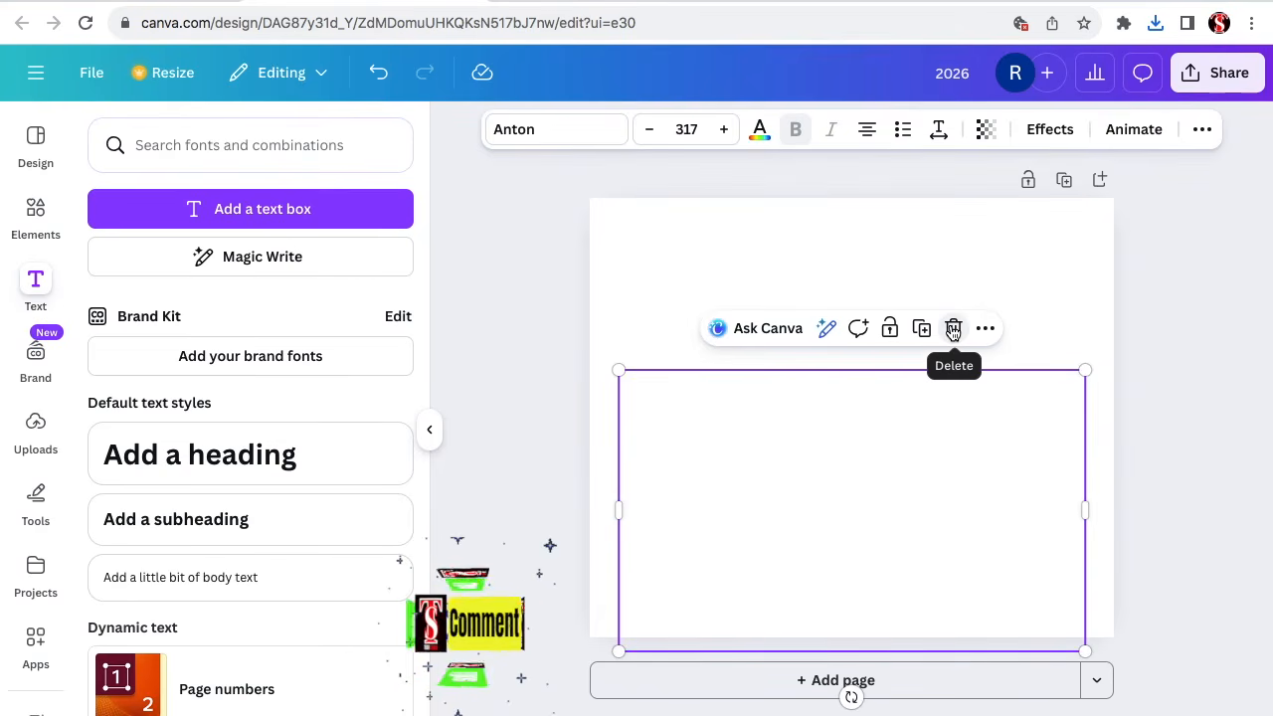
{"action": "left_click", "coordinate": [951, 330]}
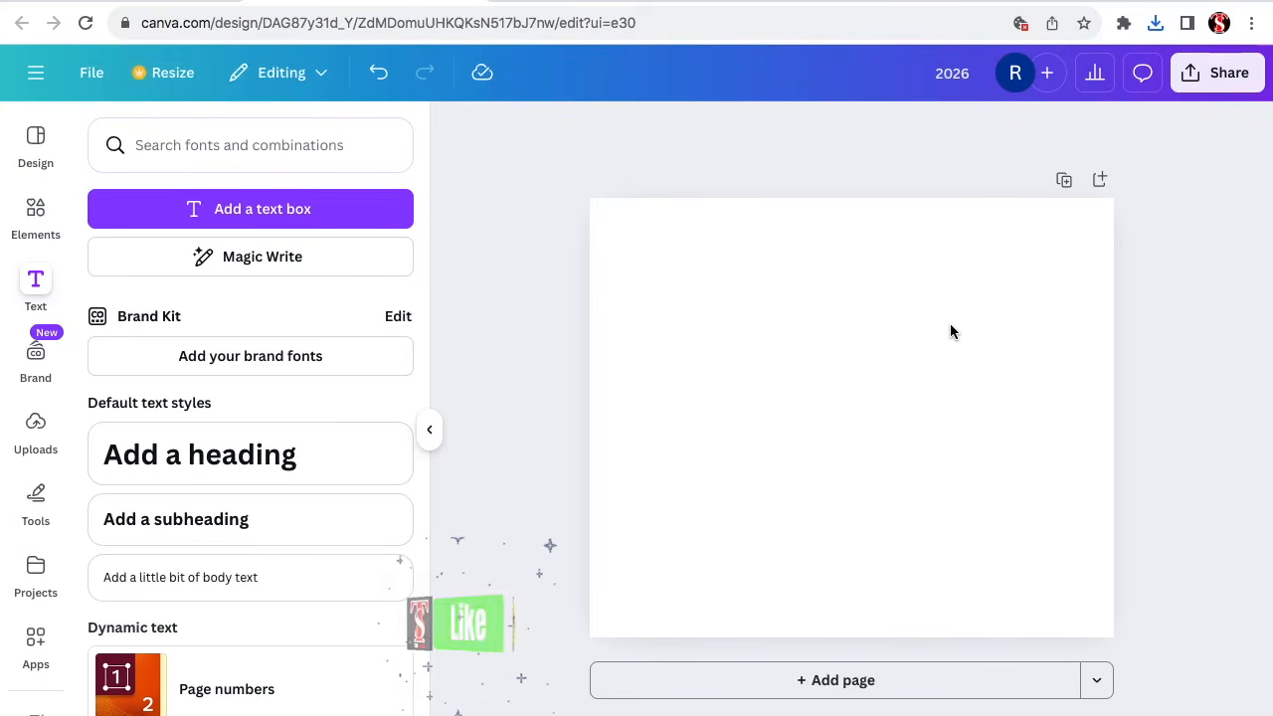
Change the page background colour to pink #ff66c4.
{"action": "left_click", "coordinate": [914, 367]}
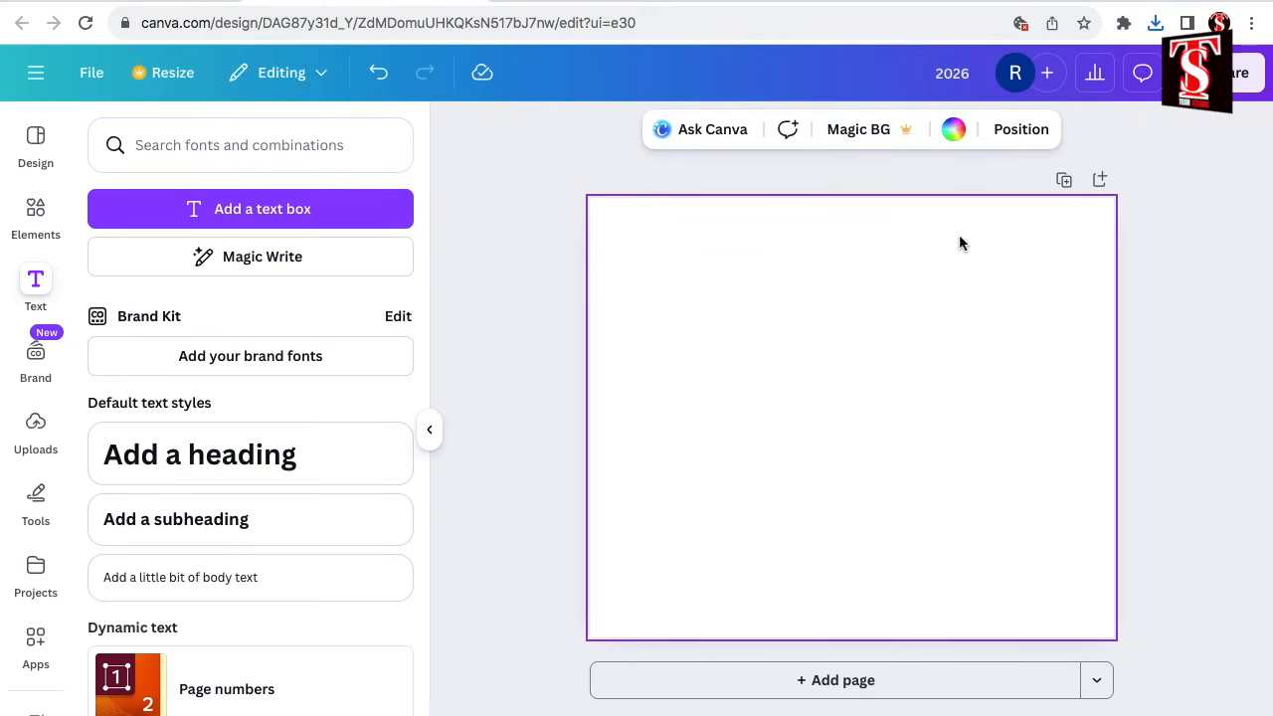
{"action": "left_click", "coordinate": [954, 134]}
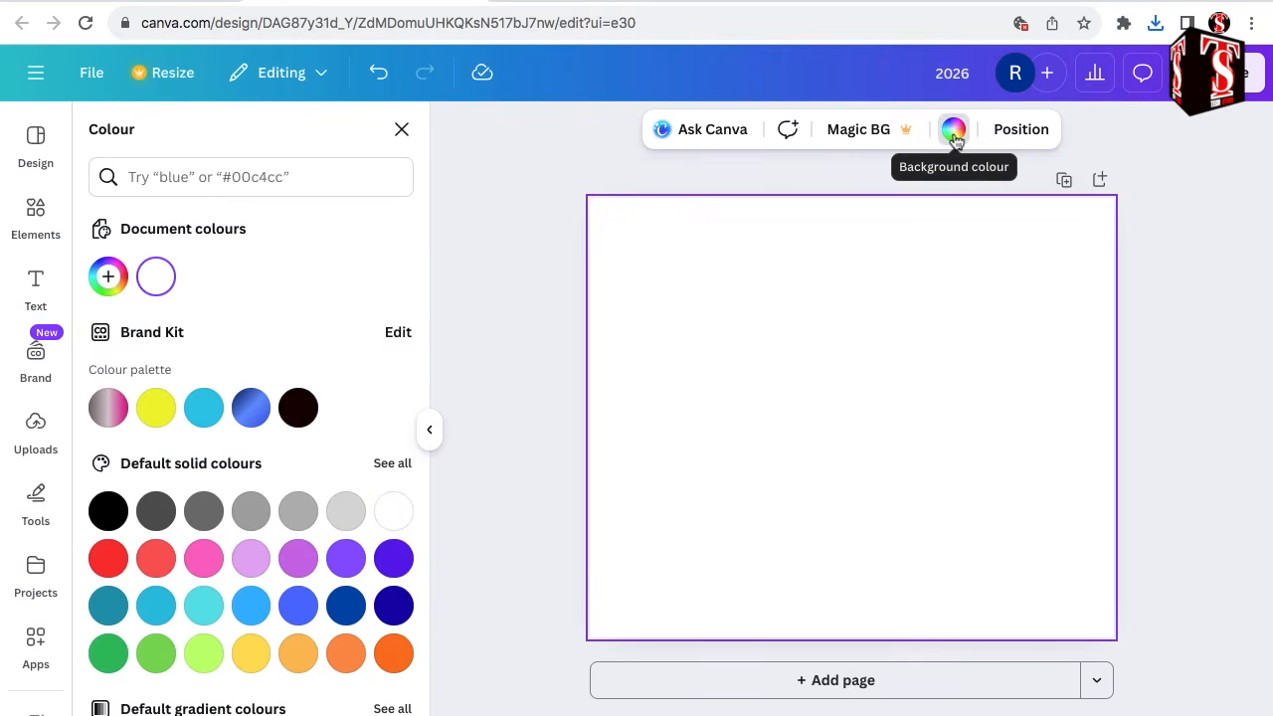
{"action": "left_click", "coordinate": [206, 560]}
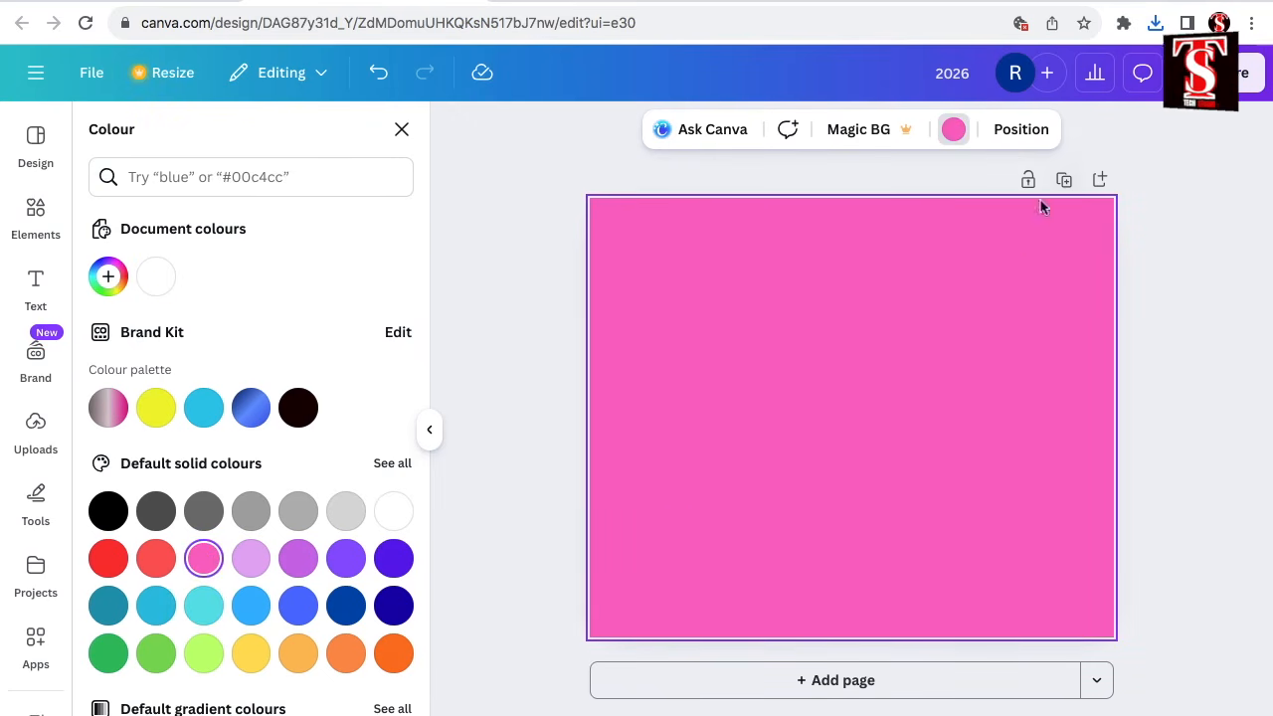
Insert both downloaded PNGs, placing the white image in the page's upper-left corner and the transparent 2026 image in the lower-right corner.
{"action": "left_click", "coordinate": [1155, 22]}
{"action": "left_click_drag", "start_coordinate": [941, 111], "coordinate": [670, 324]}
{"action": "left_click_drag", "start_coordinate": [780, 376], "coordinate": [645, 255]}
{"action": "left_click", "coordinate": [1155, 22]}
{"action": "left_click_drag", "start_coordinate": [903, 168], "coordinate": [821, 568]}
{"action": "left_click_drag", "start_coordinate": [854, 472], "coordinate": [962, 561]}
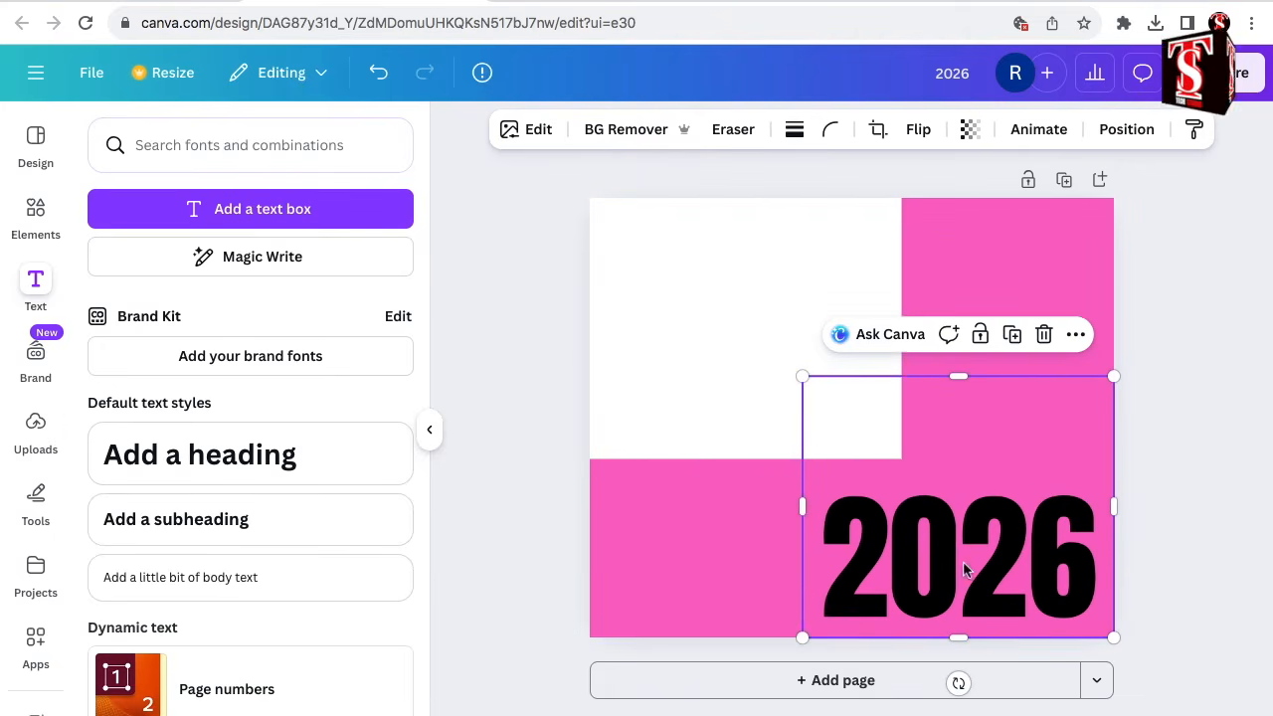
Select the white image, search the apps for "image cutout" and open it in Image Cutout Maker.
{"action": "left_click", "coordinate": [687, 344]}
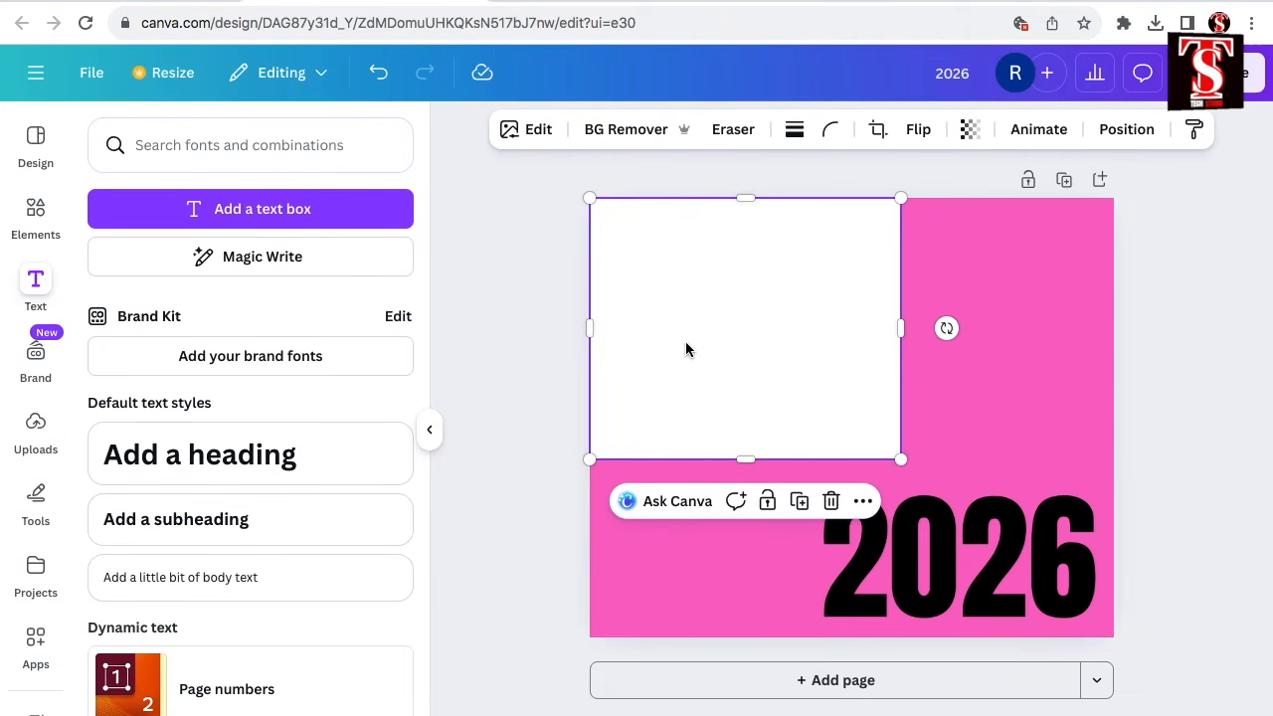
{"action": "scroll", "coordinate": [35, 388], "scroll_direction": "down", "scroll_amount": 3}
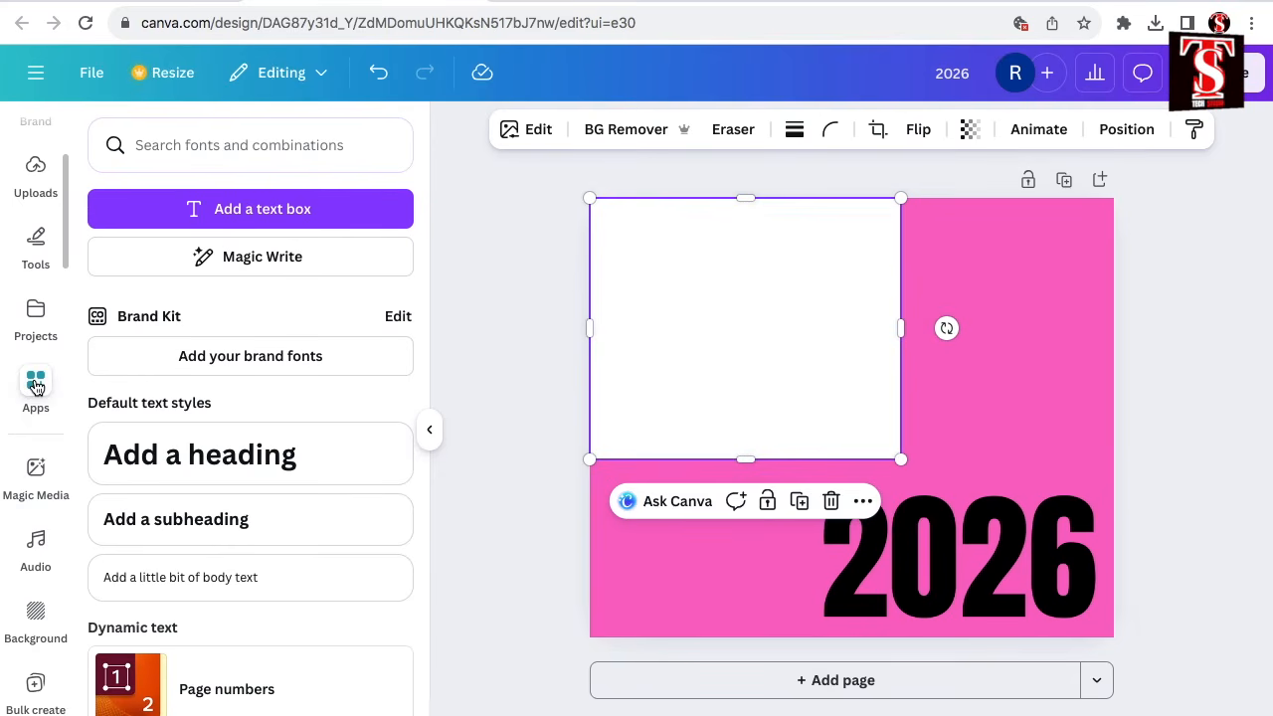
{"action": "left_click", "coordinate": [36, 386]}
{"action": "type", "text": "image cutout Maker"}
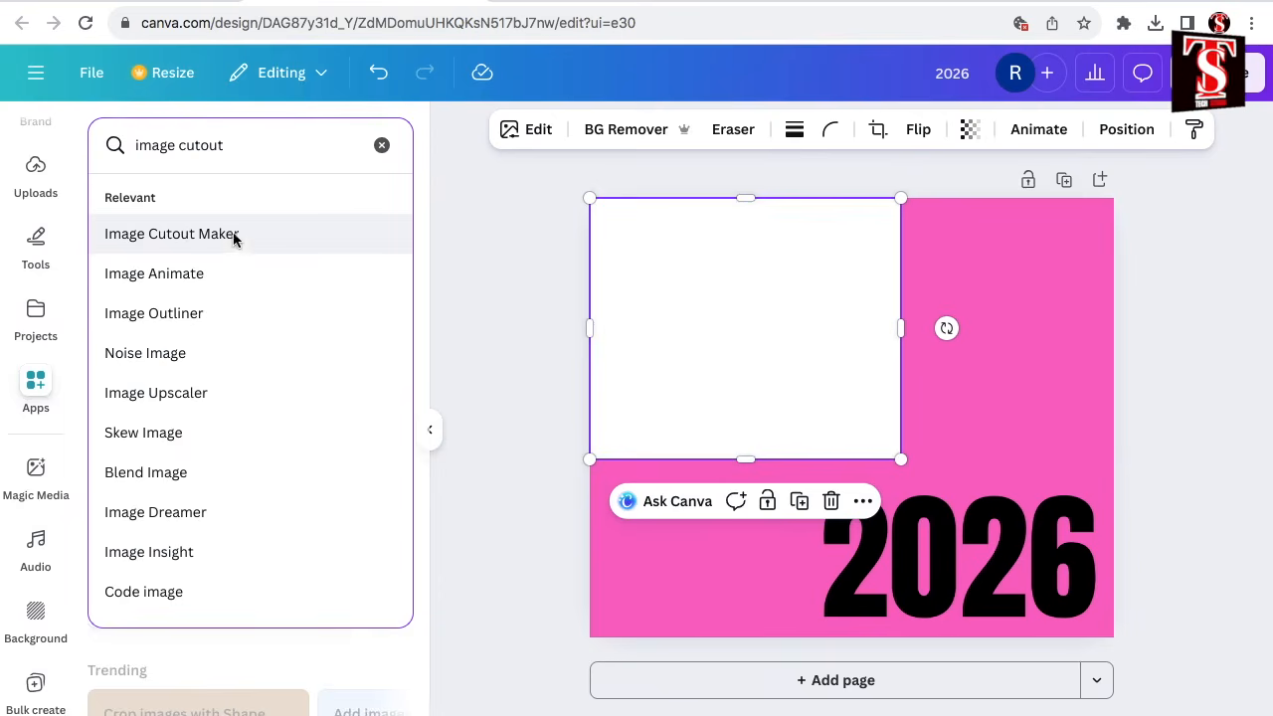
{"action": "left_click", "coordinate": [234, 236]}
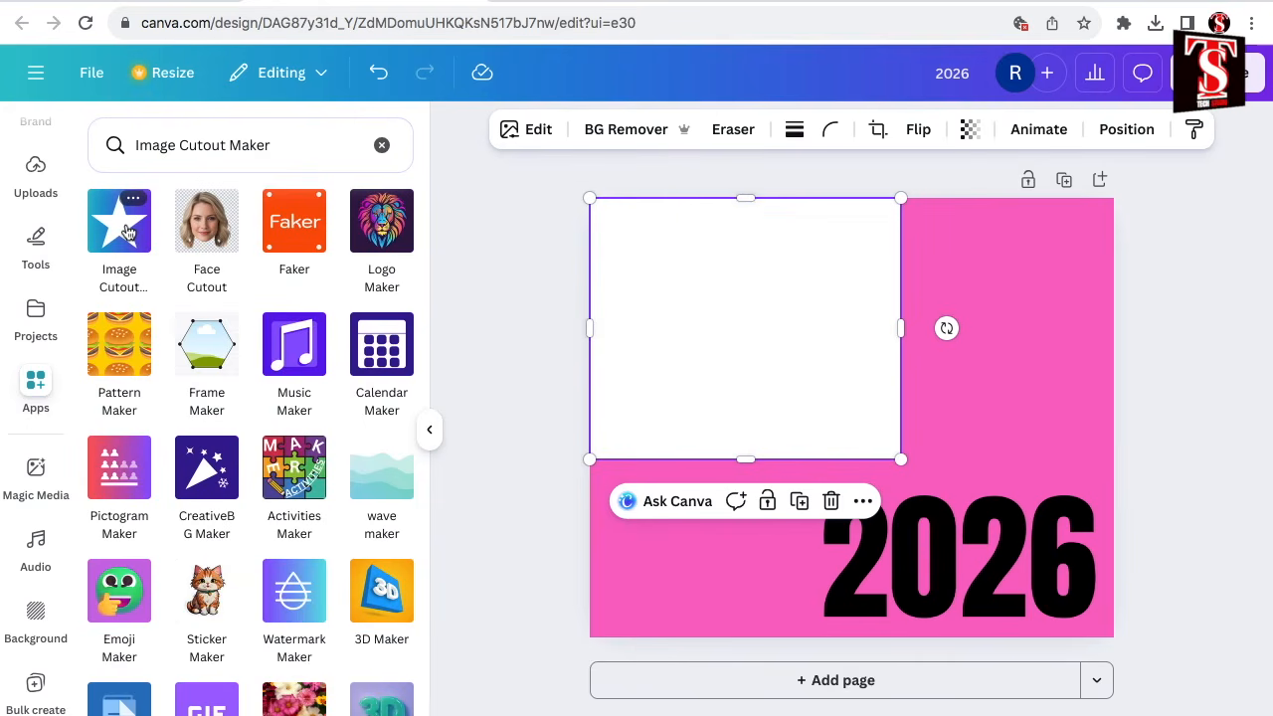
{"action": "left_click", "coordinate": [128, 233]}
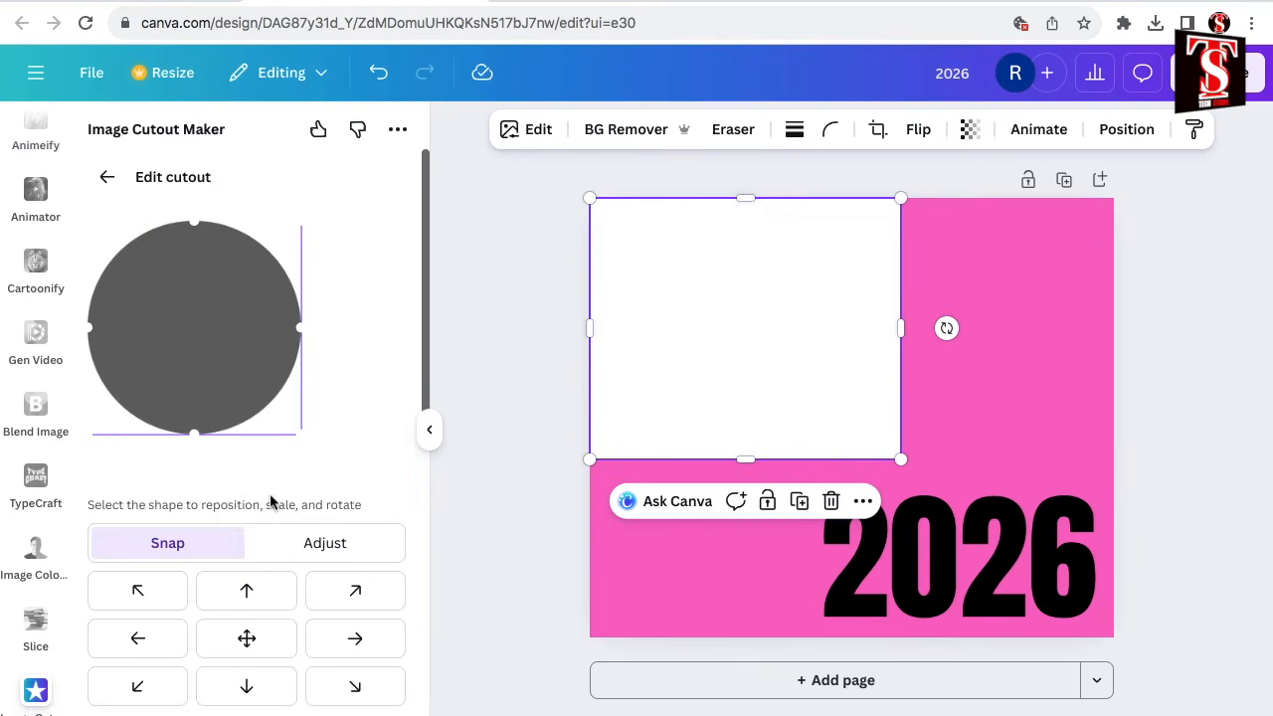
Set the cutout type to Image, use the 2026 image as the cutout, and enlarge it to the white image's full width.
{"action": "scroll", "coordinate": [270, 518], "scroll_direction": "down", "scroll_amount": 3}
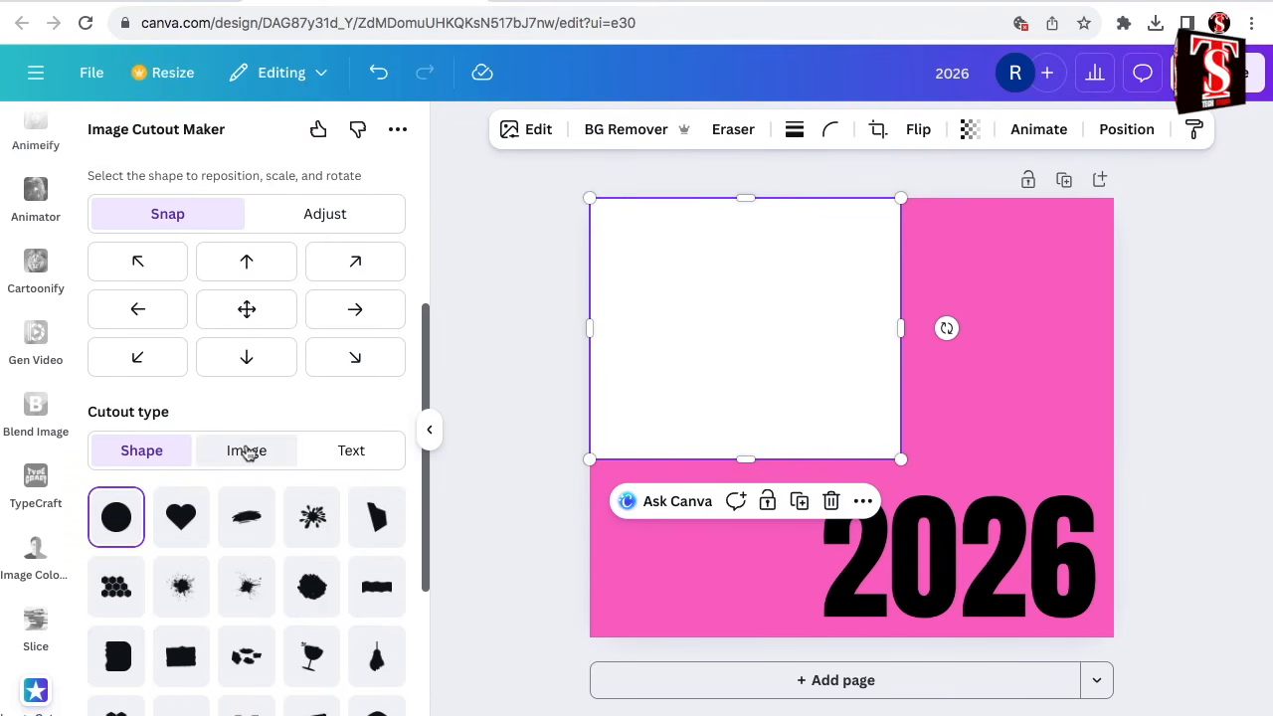
{"action": "left_click", "coordinate": [246, 451]}
{"action": "left_click", "coordinate": [1000, 550]}
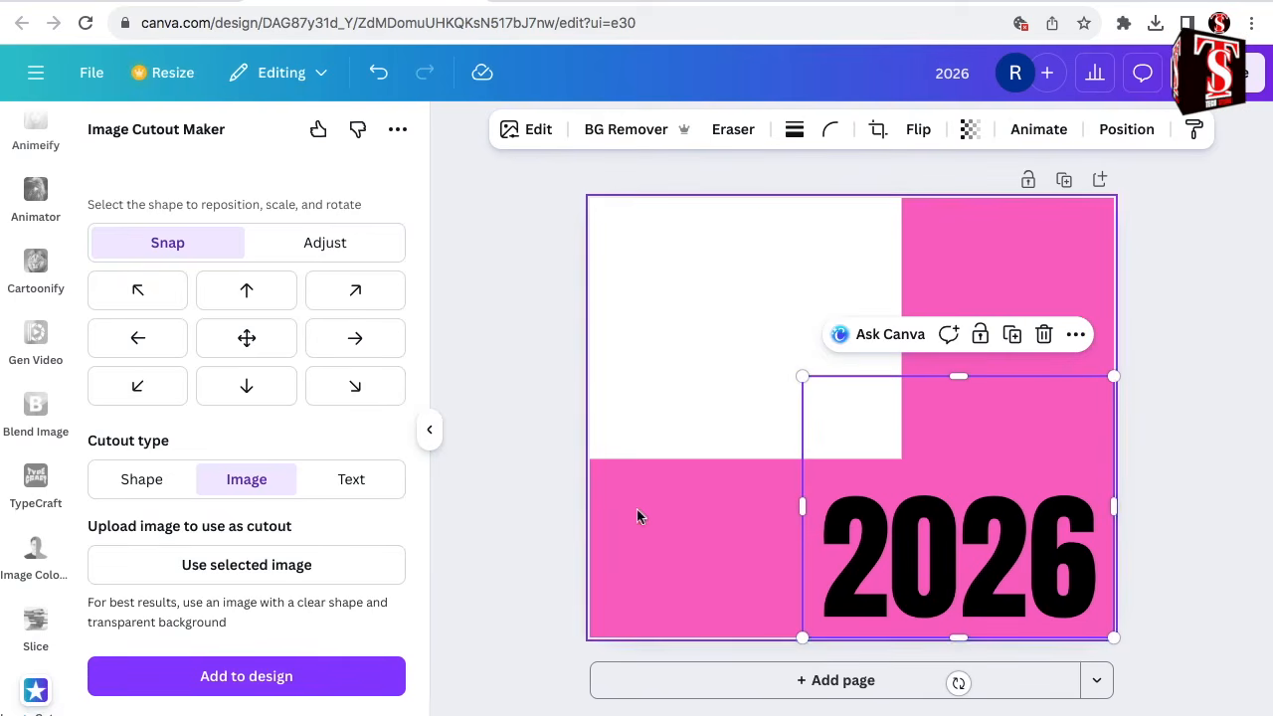
{"action": "left_click", "coordinate": [327, 567]}
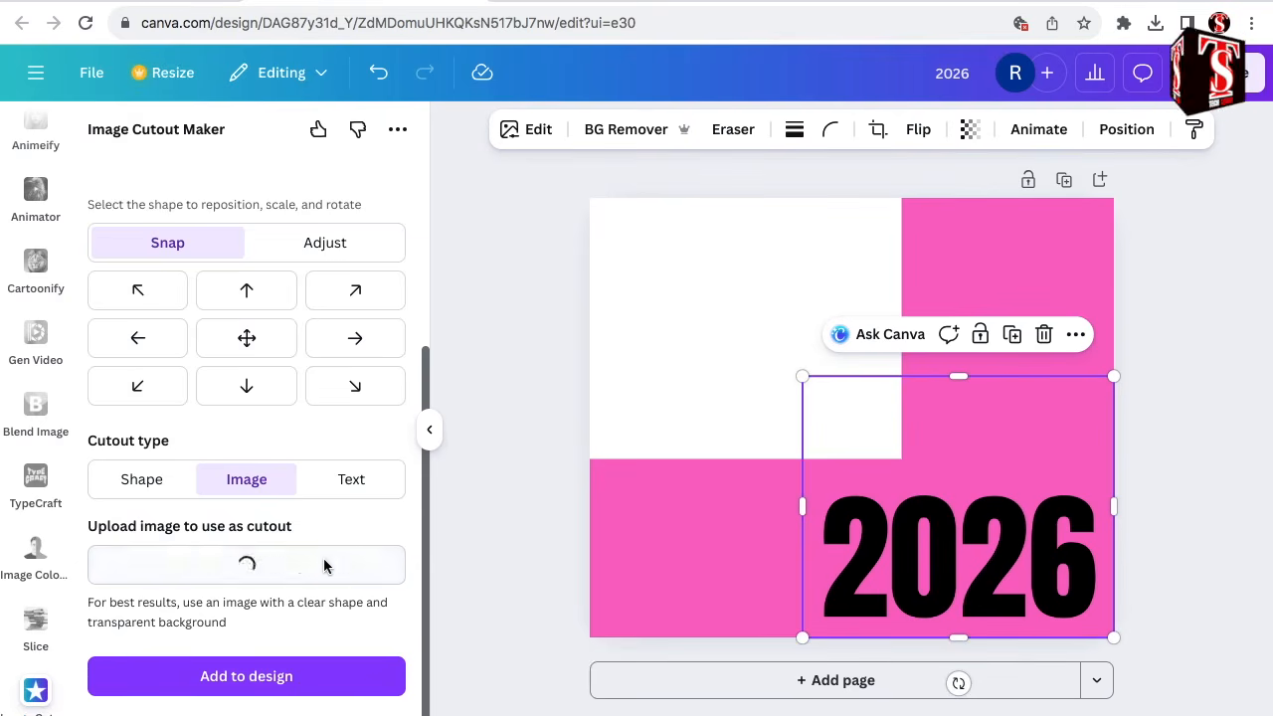
{"action": "scroll", "coordinate": [324, 516], "scroll_direction": "up", "scroll_amount": 3}
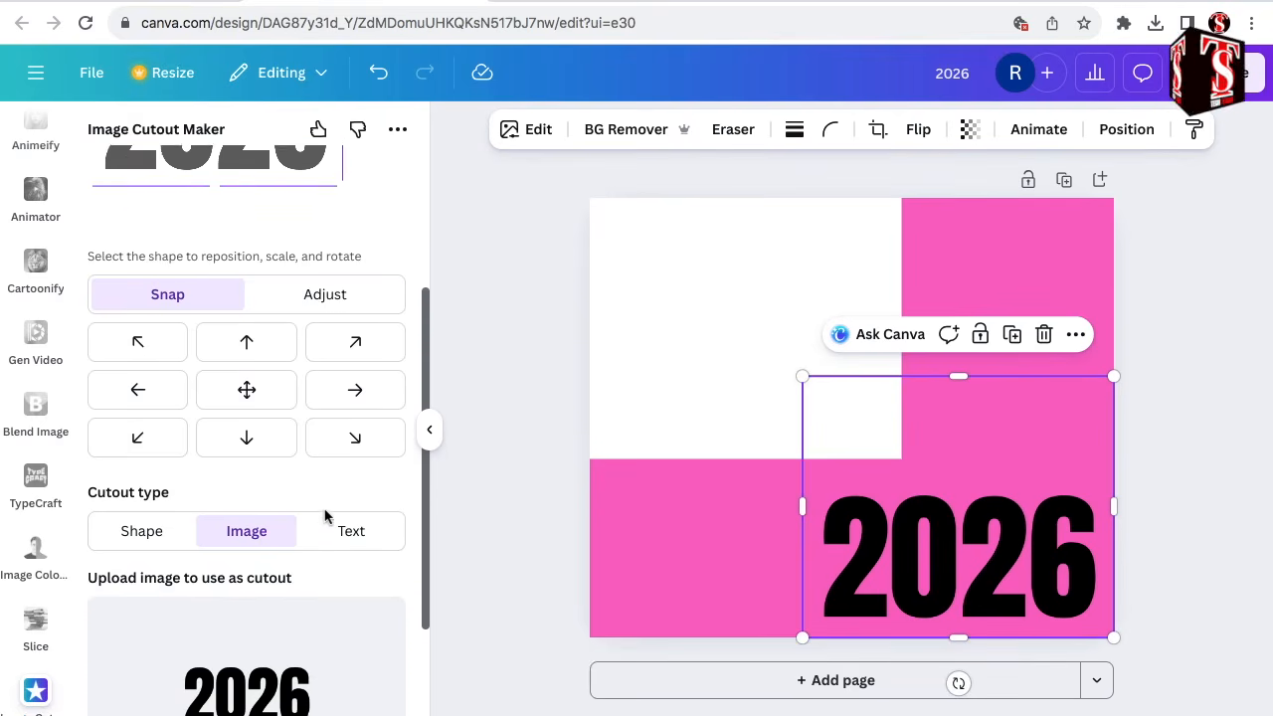
{"action": "left_click_drag", "start_coordinate": [329, 420], "coordinate": [403, 495]}
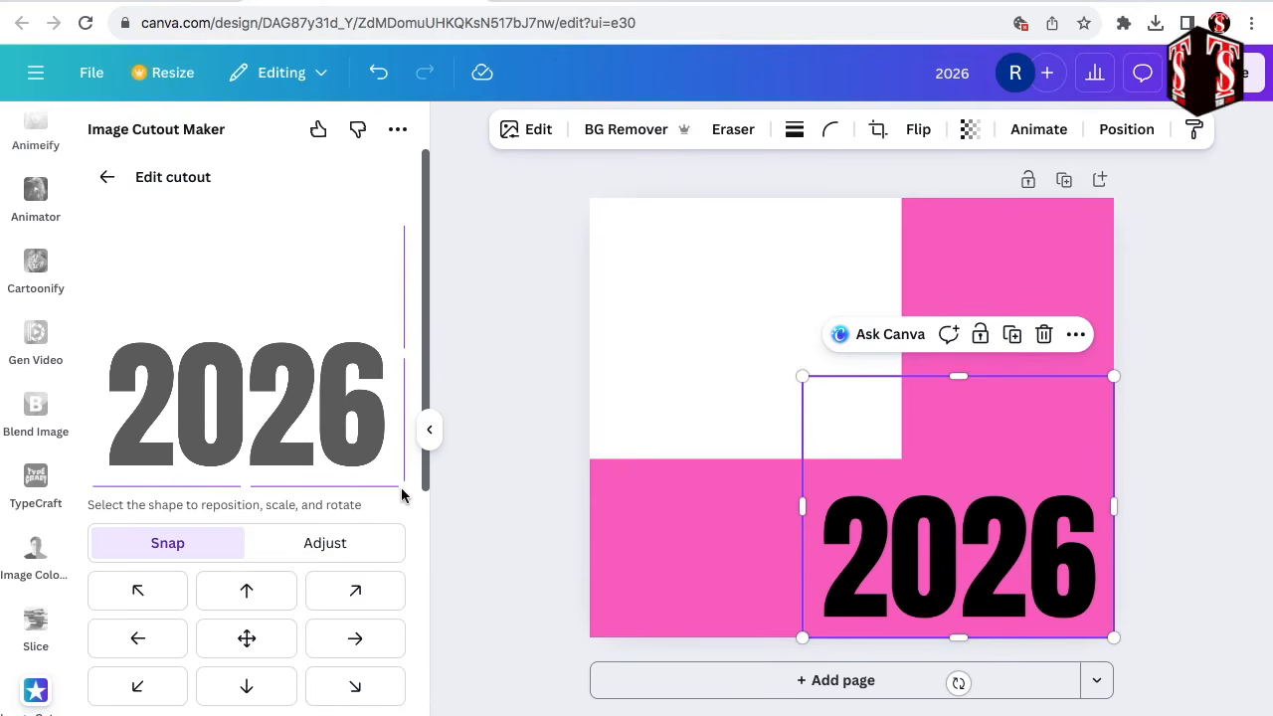
Delete the black 2026 image and the white image from the pink page.
{"action": "left_click", "coordinate": [1045, 336]}
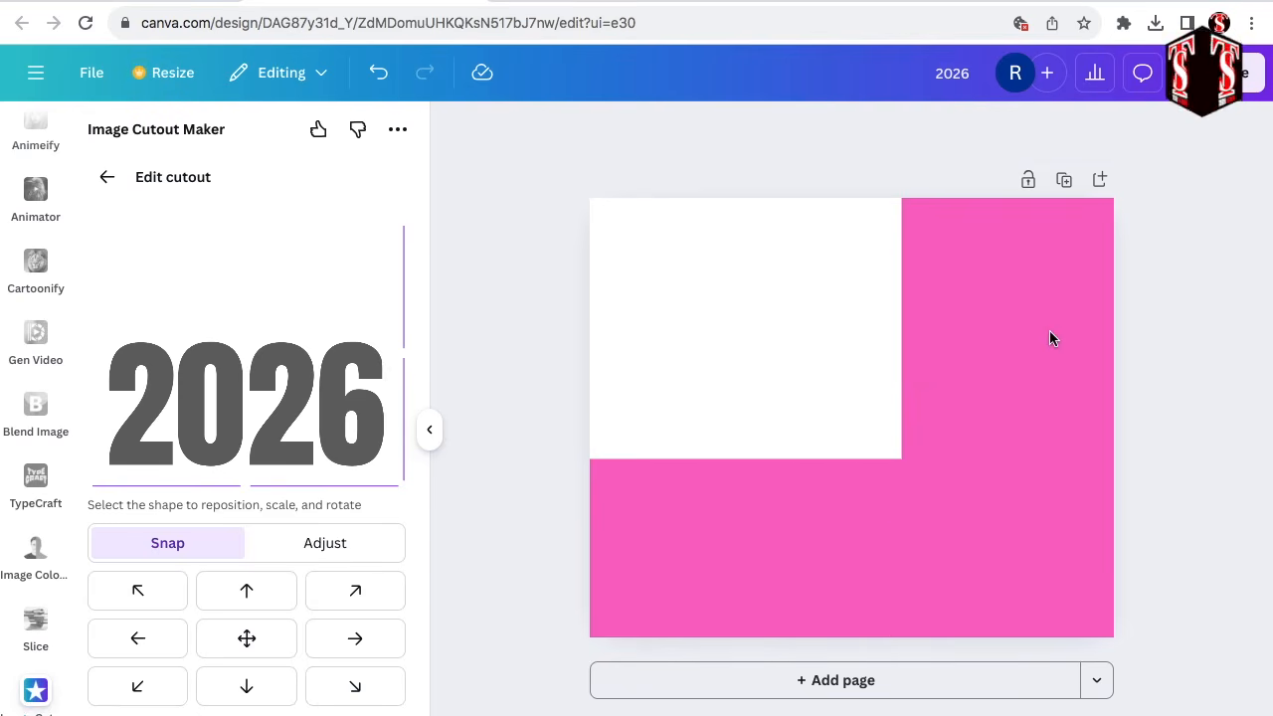
{"action": "left_click", "coordinate": [770, 350]}
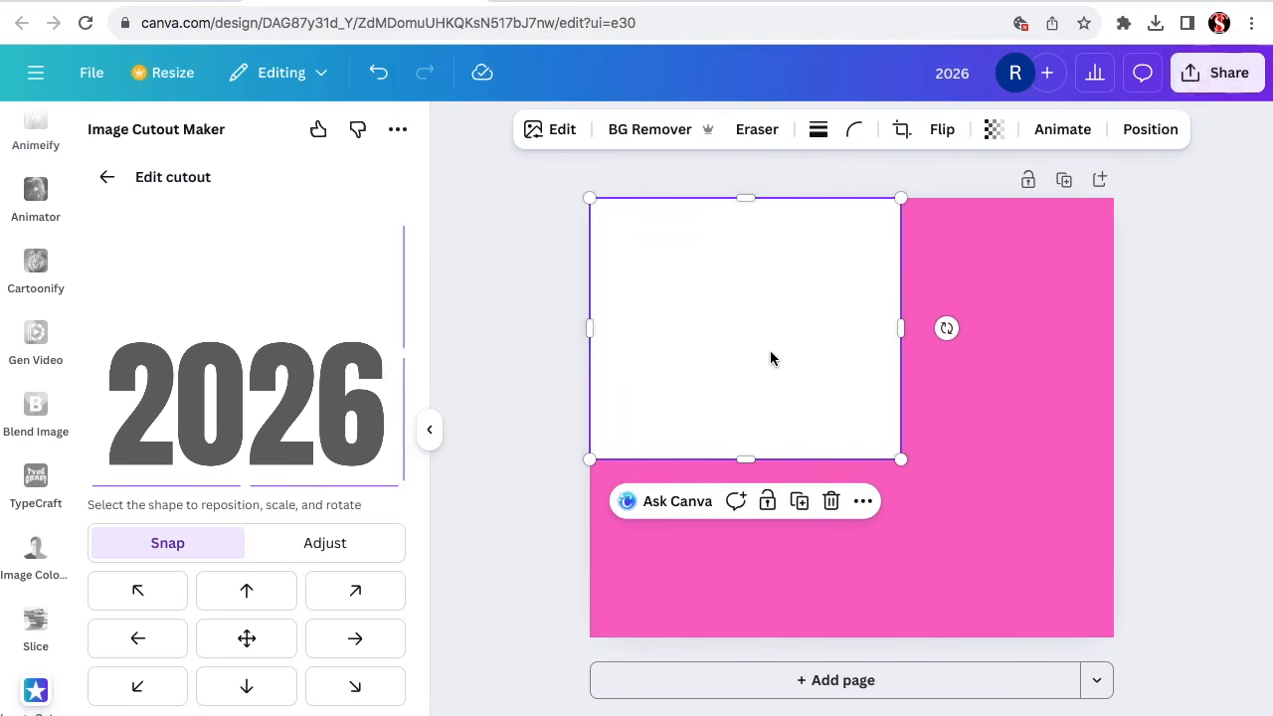
{"action": "left_click", "coordinate": [832, 503]}
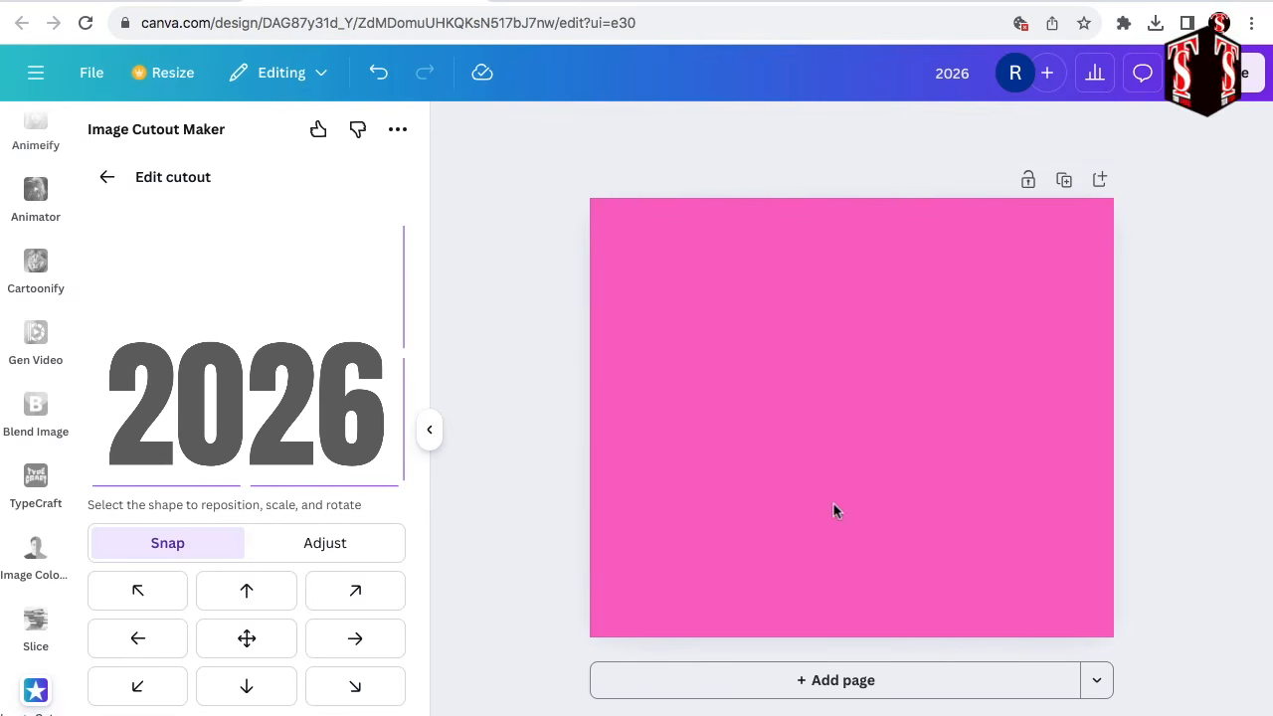
Add the 2026 cutout to the design and move it to the page's upper-left corner.
{"action": "scroll", "coordinate": [286, 678], "scroll_direction": "down", "scroll_amount": 5}
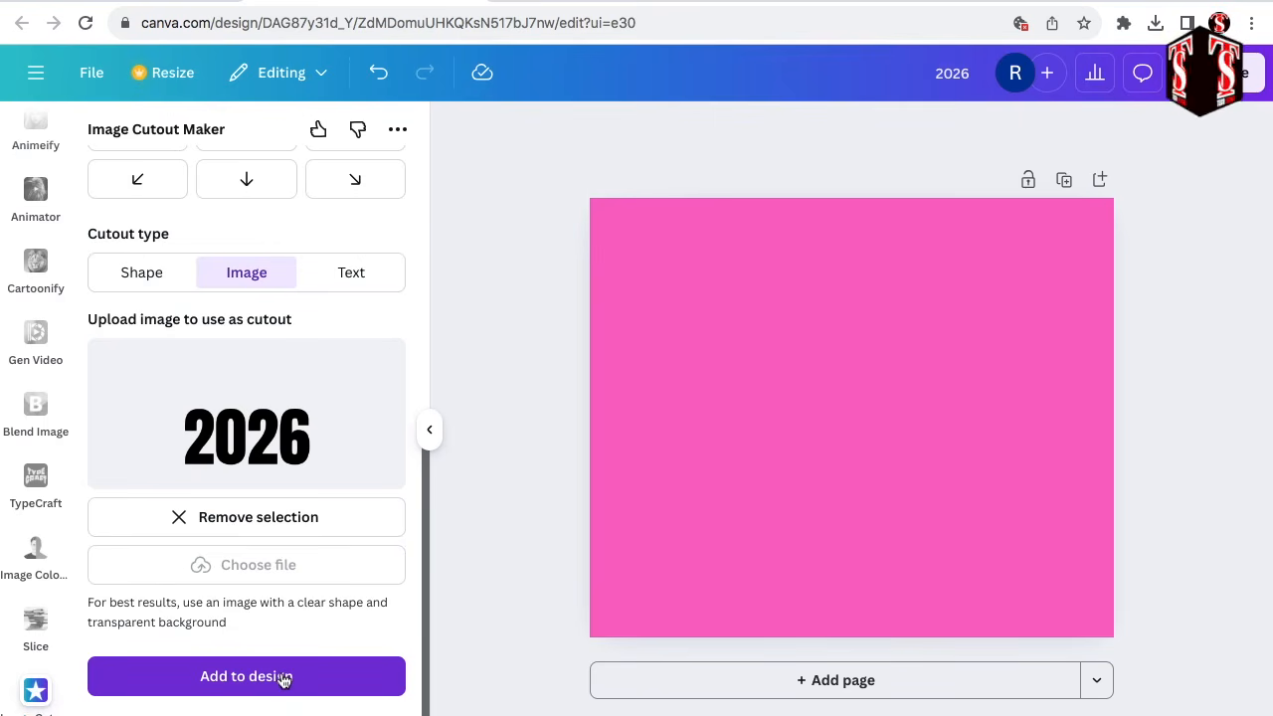
{"action": "left_click", "coordinate": [283, 677]}
{"action": "left_click_drag", "start_coordinate": [842, 452], "coordinate": [684, 321]}
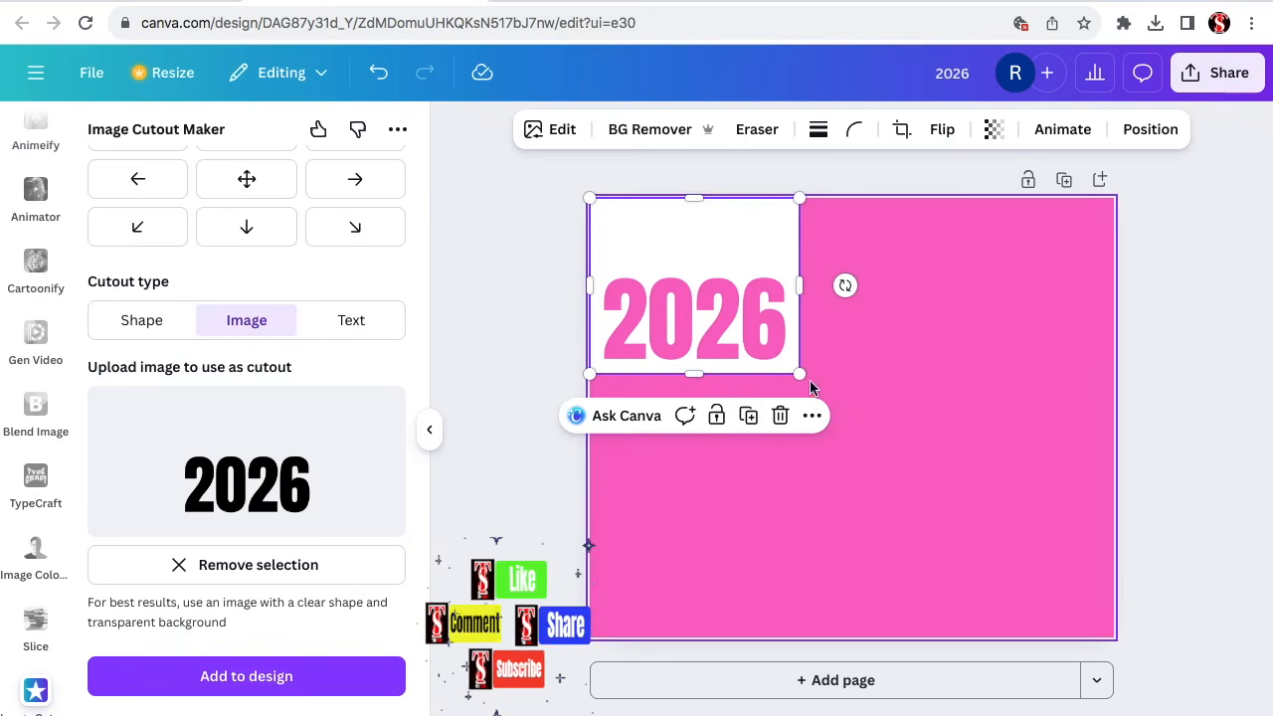
Enlarge the 2026 cutout to fill the page and apply a Custom duotone with near-black #121111 highlights.
{"action": "left_click_drag", "start_coordinate": [799, 373], "coordinate": [1145, 600]}
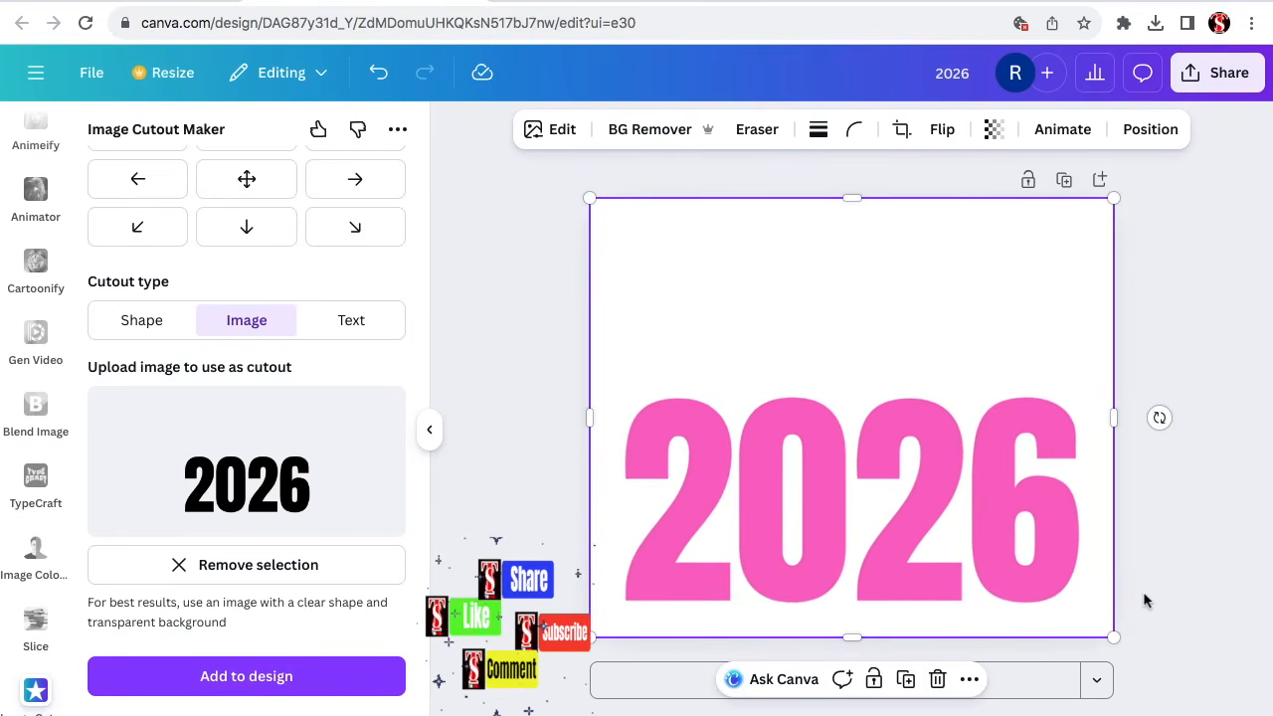
{"action": "left_click", "coordinate": [559, 134]}
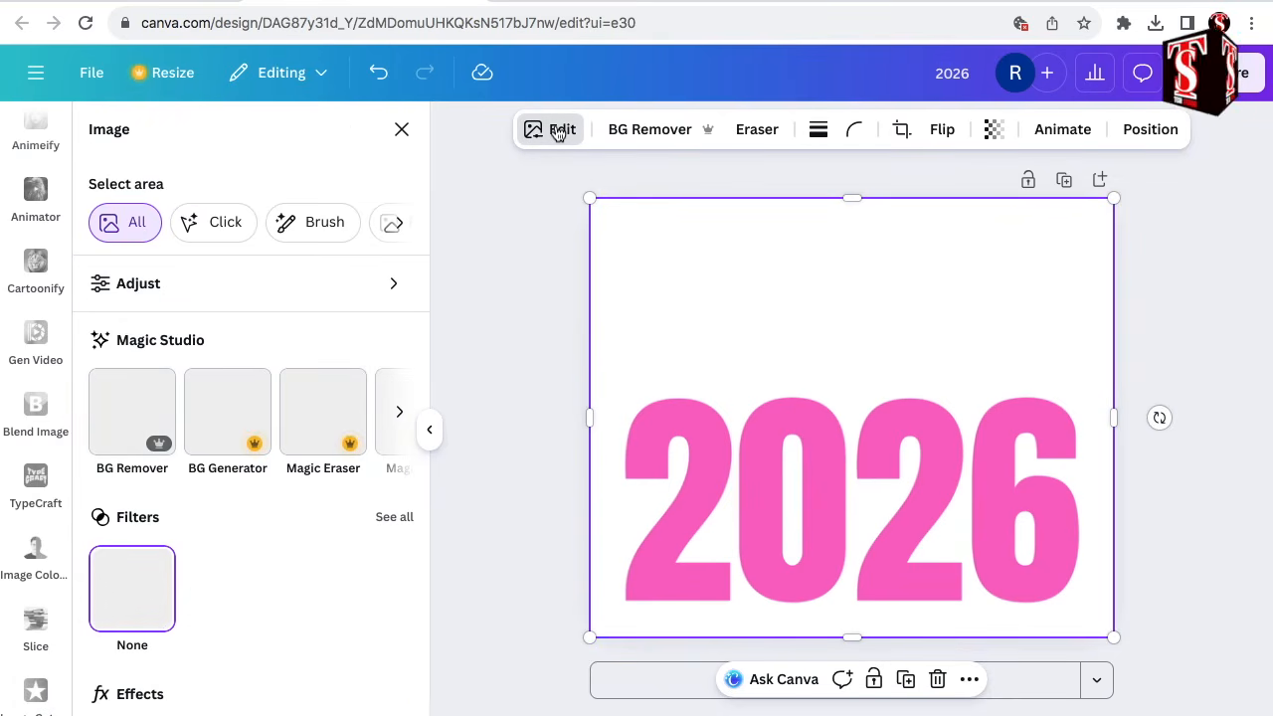
{"action": "scroll", "coordinate": [236, 534], "scroll_direction": "down", "scroll_amount": 3}
{"action": "left_click", "coordinate": [236, 532]}
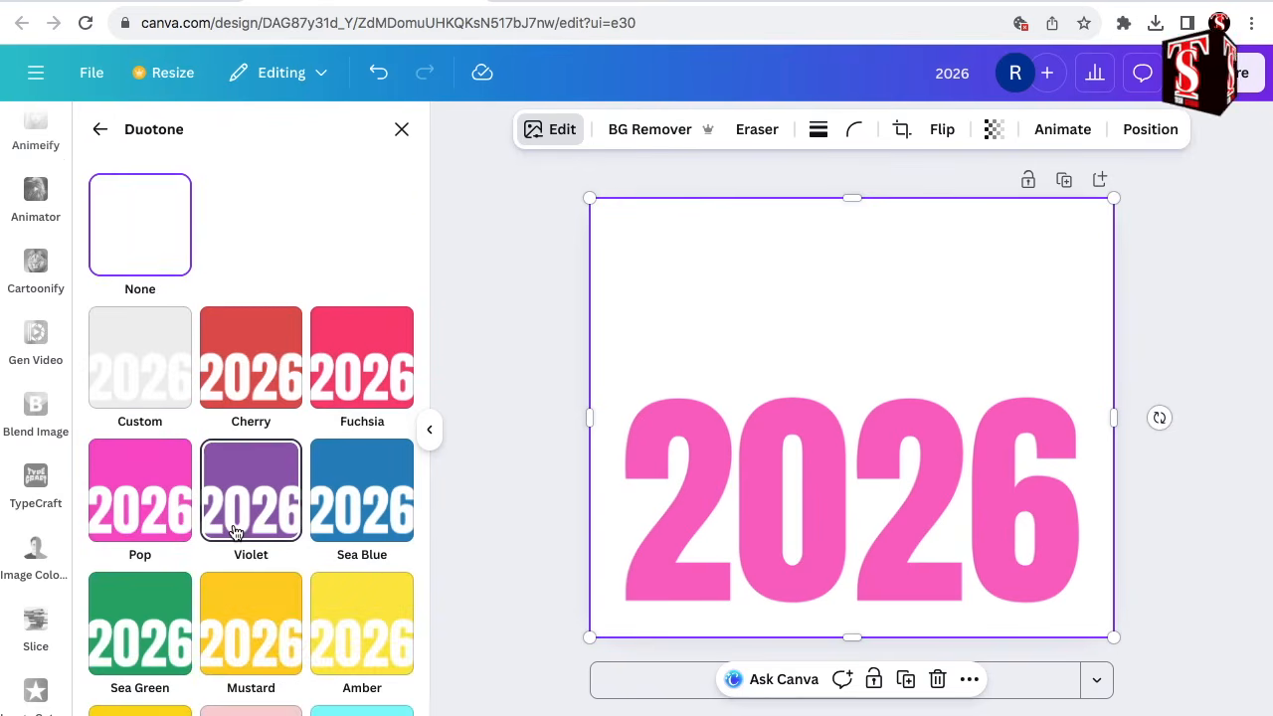
{"action": "left_click", "coordinate": [146, 370]}
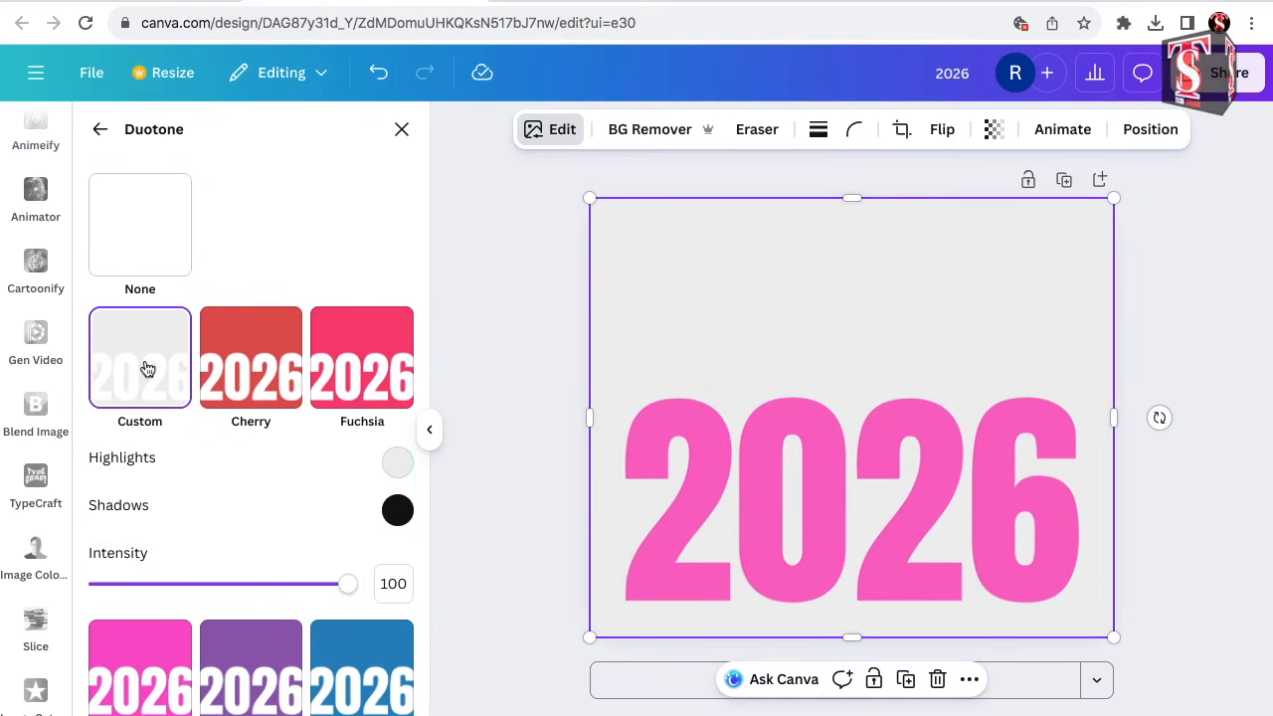
{"action": "left_click", "coordinate": [398, 465]}
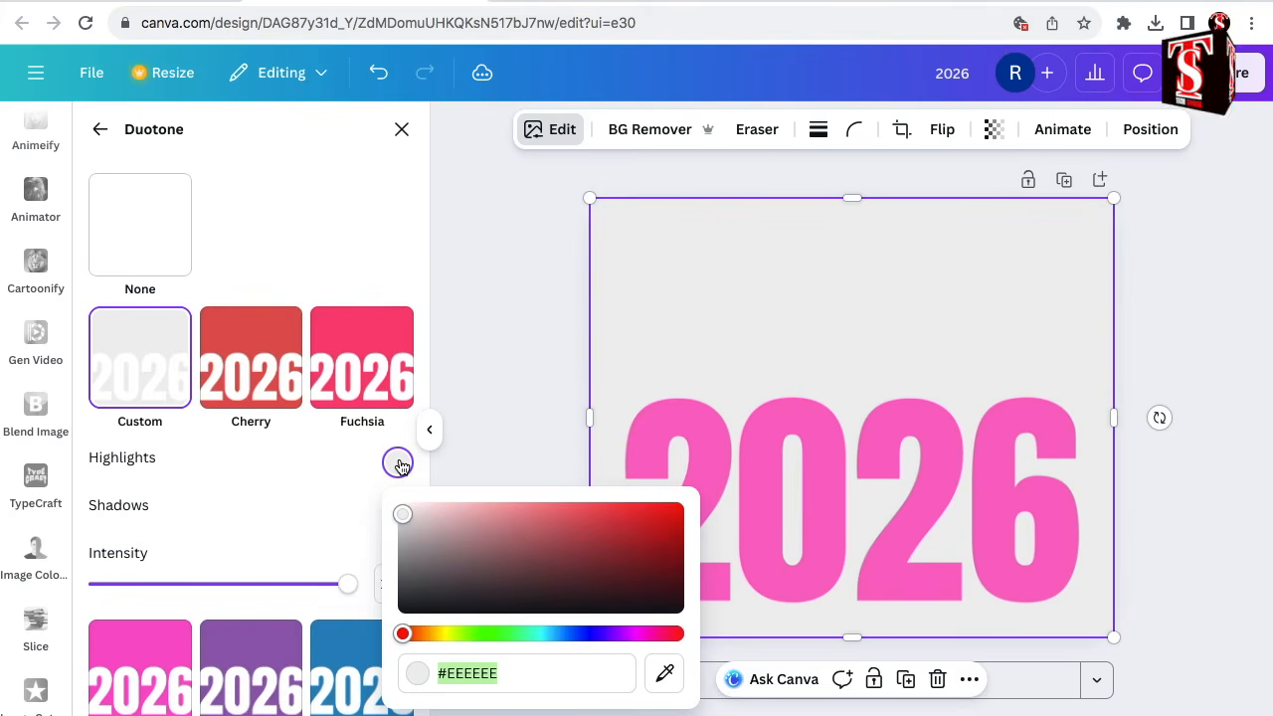
{"action": "left_click", "coordinate": [415, 602]}
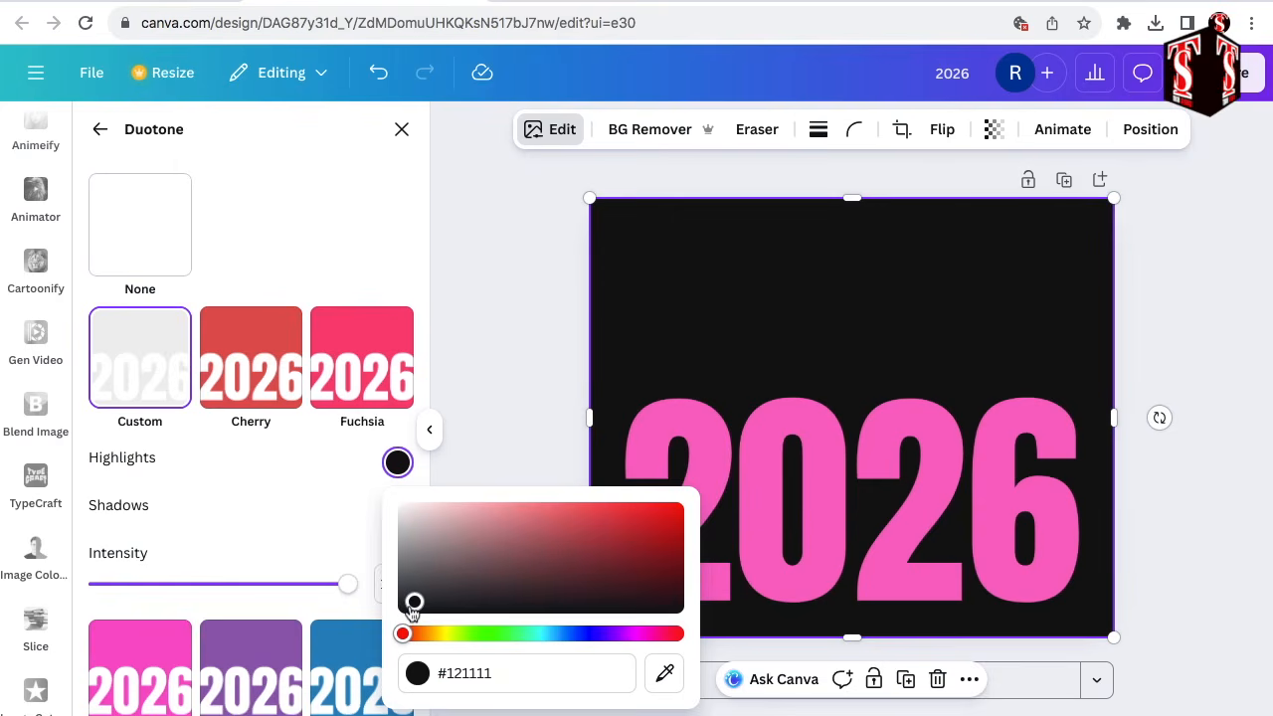
{"action": "left_click", "coordinate": [100, 132]}
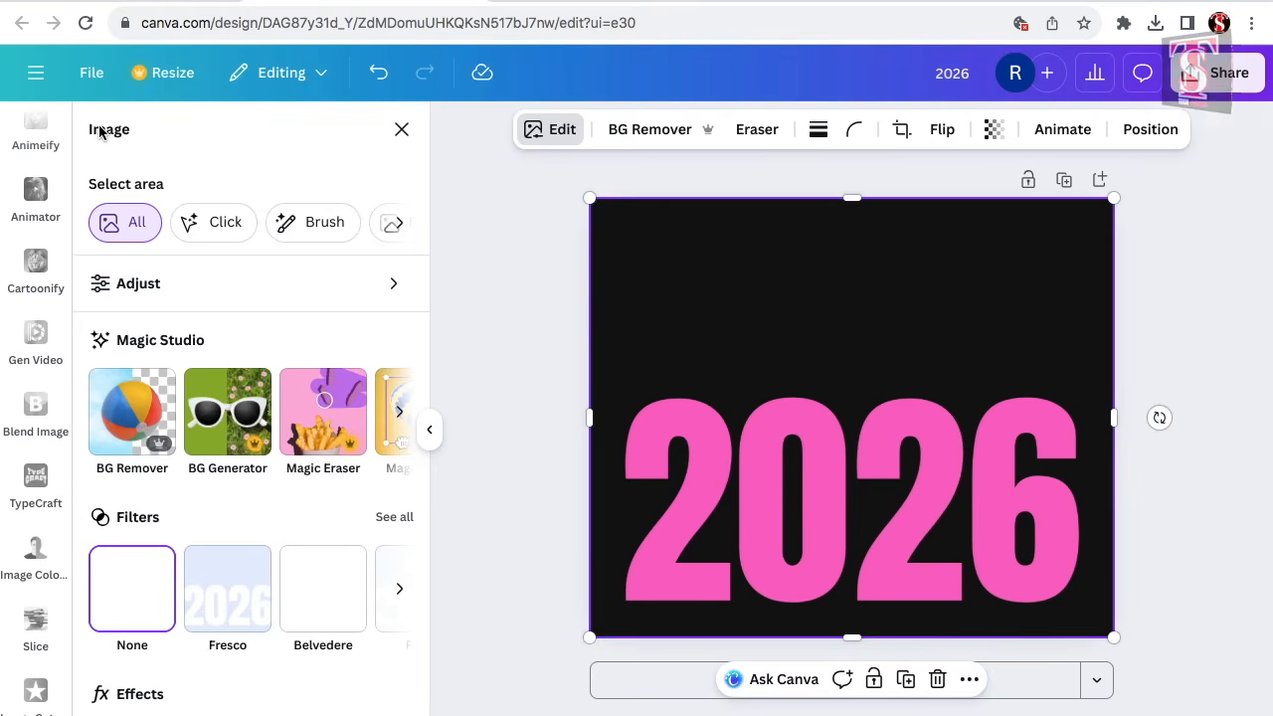
Add an Outline shadow to the cutout in off-white #F6F2F2 with size 7.
{"action": "scroll", "coordinate": [140, 447], "scroll_direction": "down", "scroll_amount": 3}
{"action": "left_click", "coordinate": [140, 507]}
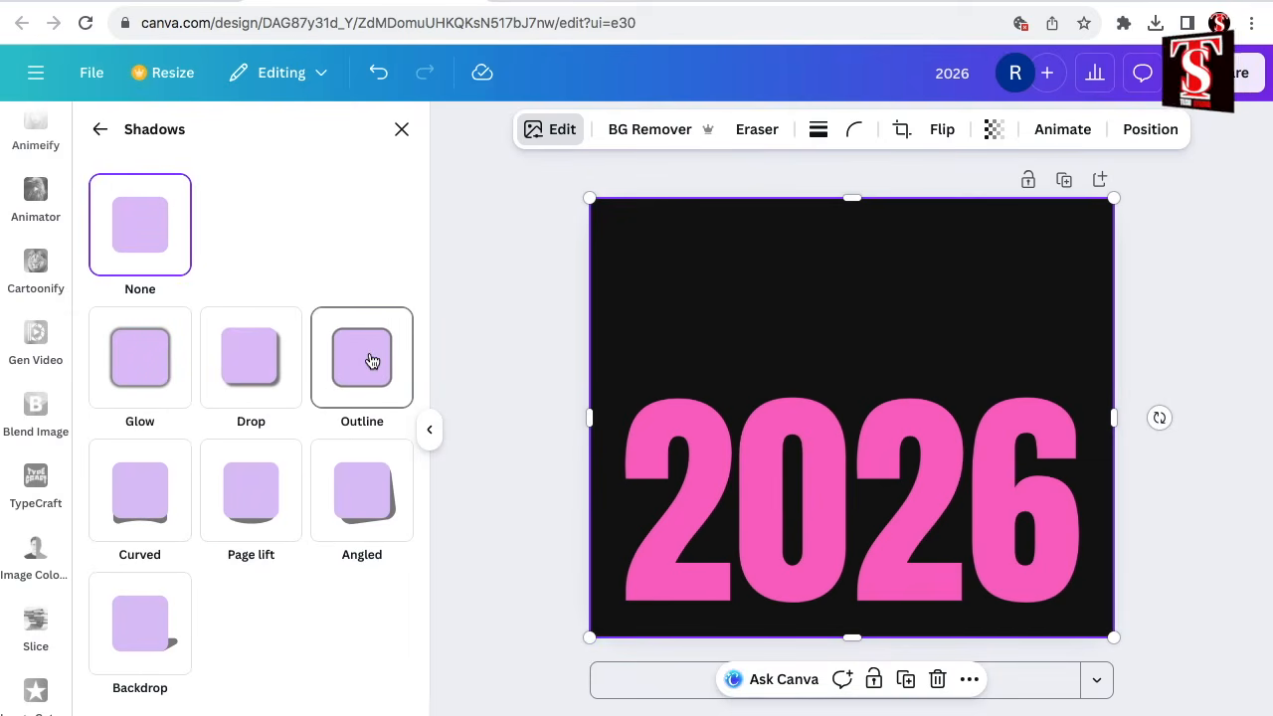
{"action": "left_click", "coordinate": [371, 360]}
{"action": "scroll", "coordinate": [321, 603], "scroll_direction": "down", "scroll_amount": 2}
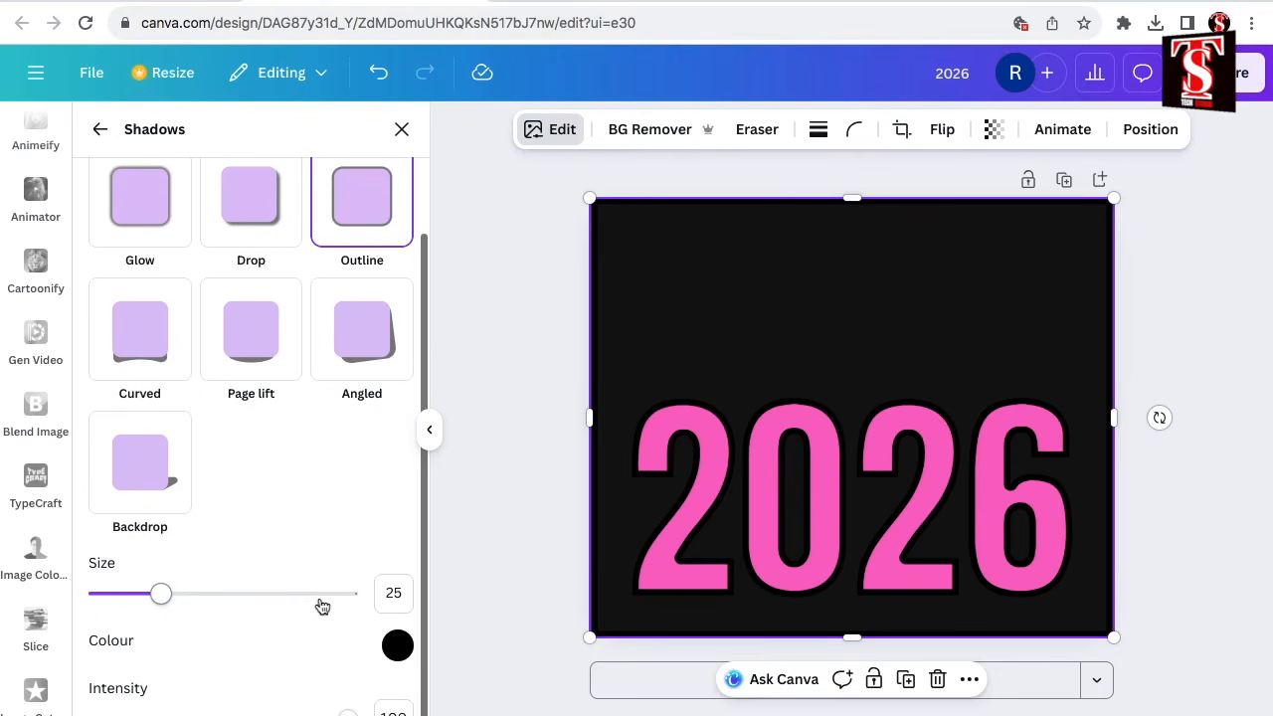
{"action": "left_click", "coordinate": [398, 645]}
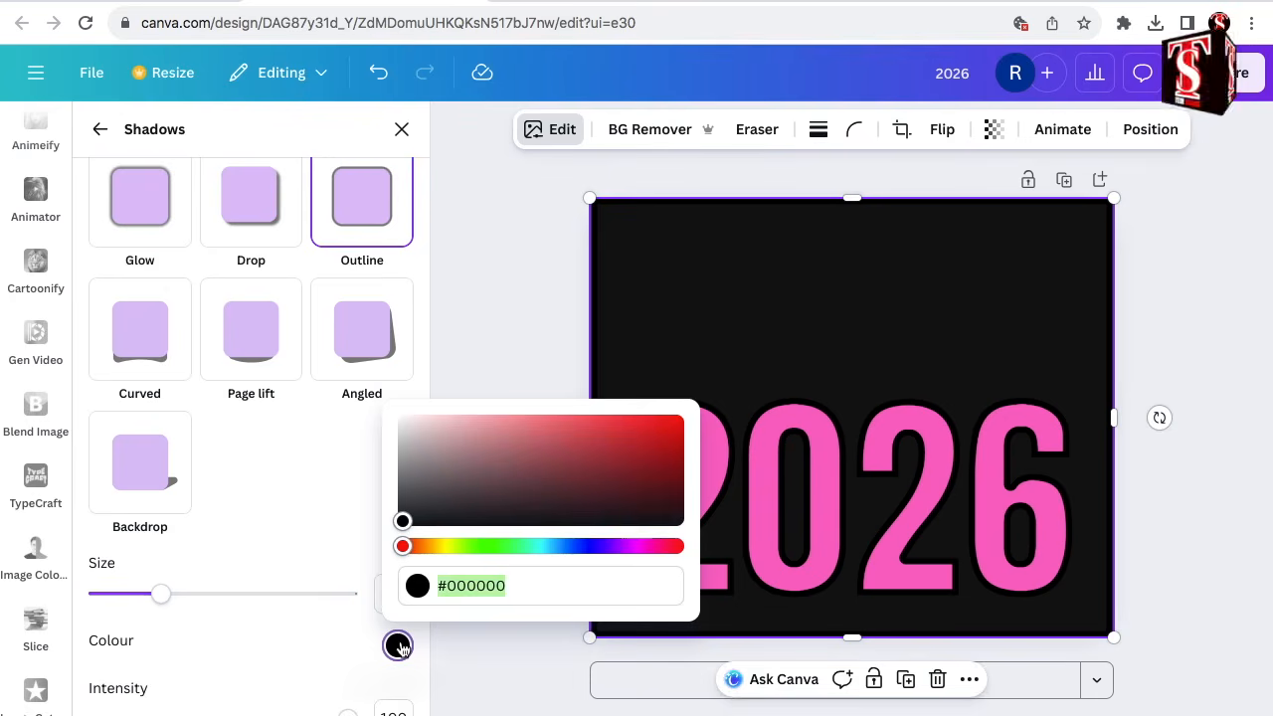
{"action": "left_click", "coordinate": [405, 426]}
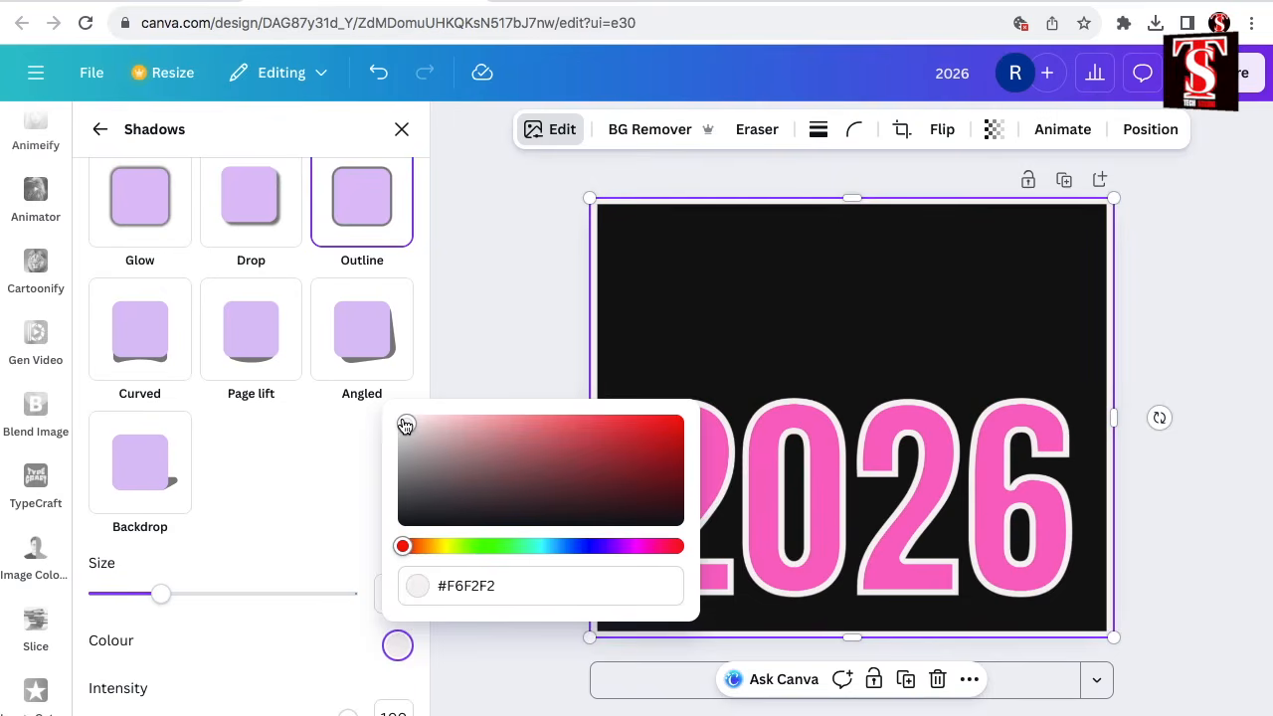
{"action": "left_click", "coordinate": [124, 597]}
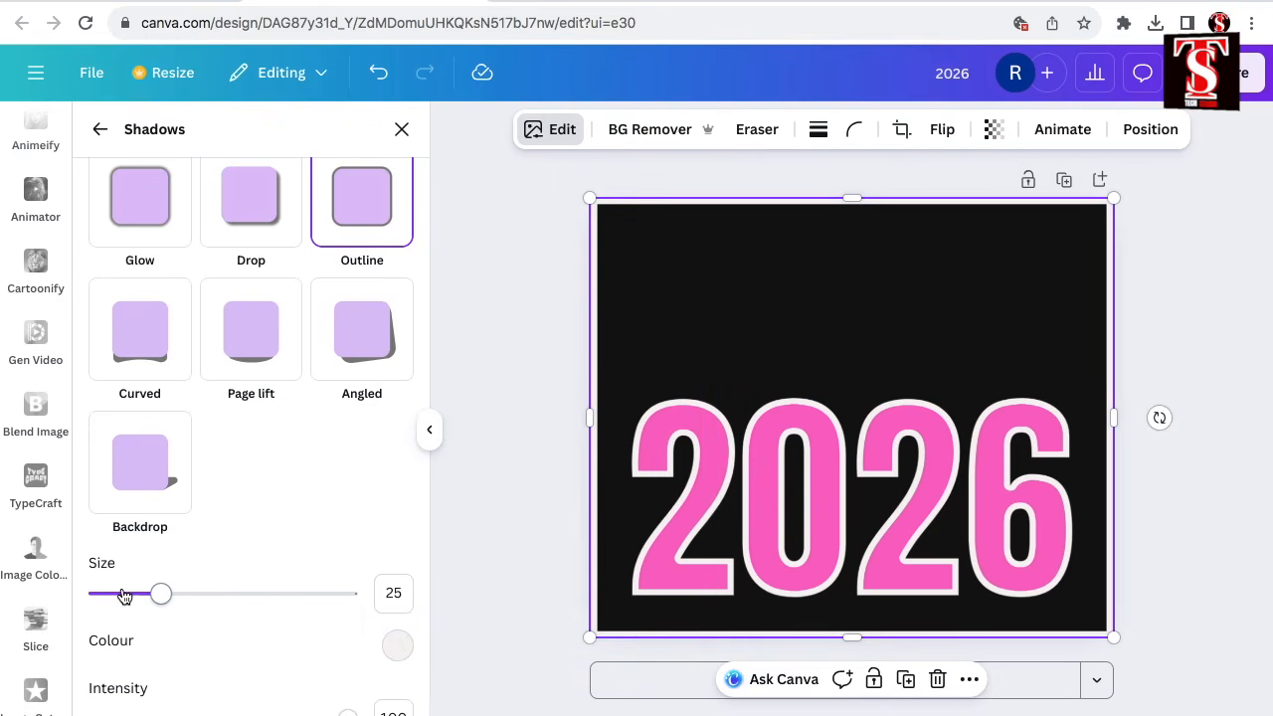
{"action": "left_click", "coordinate": [124, 595]}
{"action": "left_click_drag", "start_coordinate": [124, 595], "coordinate": [116, 594]}
Search the elements for "new year" videos, add the 13-second fireworks clip and position it over the 2026 digits.
{"action": "scroll", "coordinate": [35, 209], "scroll_direction": "up", "scroll_amount": 5}
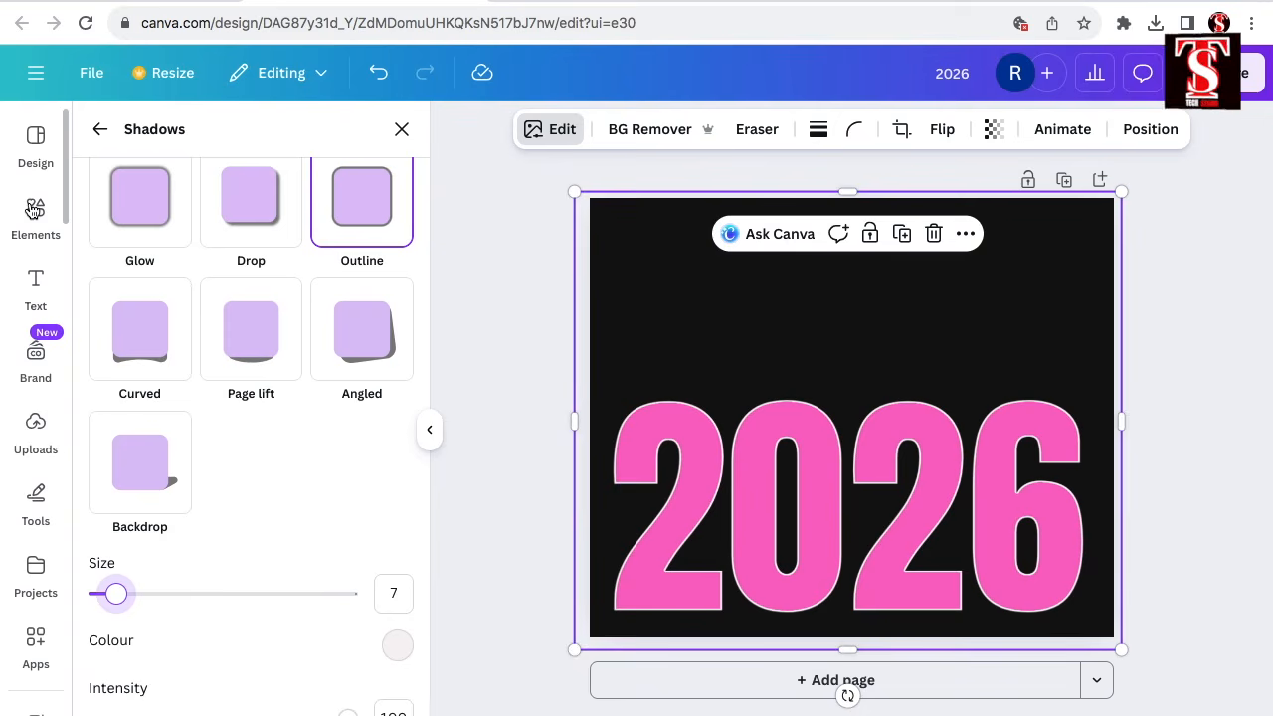
{"action": "left_click", "coordinate": [34, 209]}
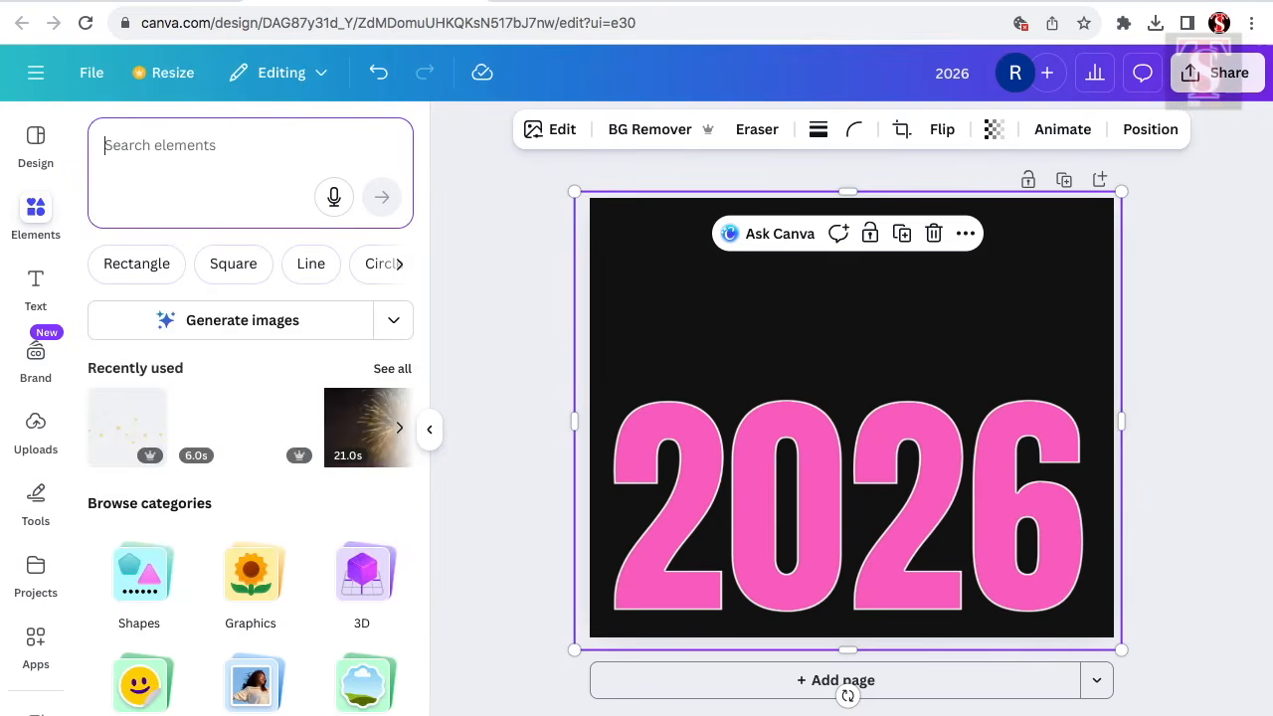
{"action": "type", "text": "new"}
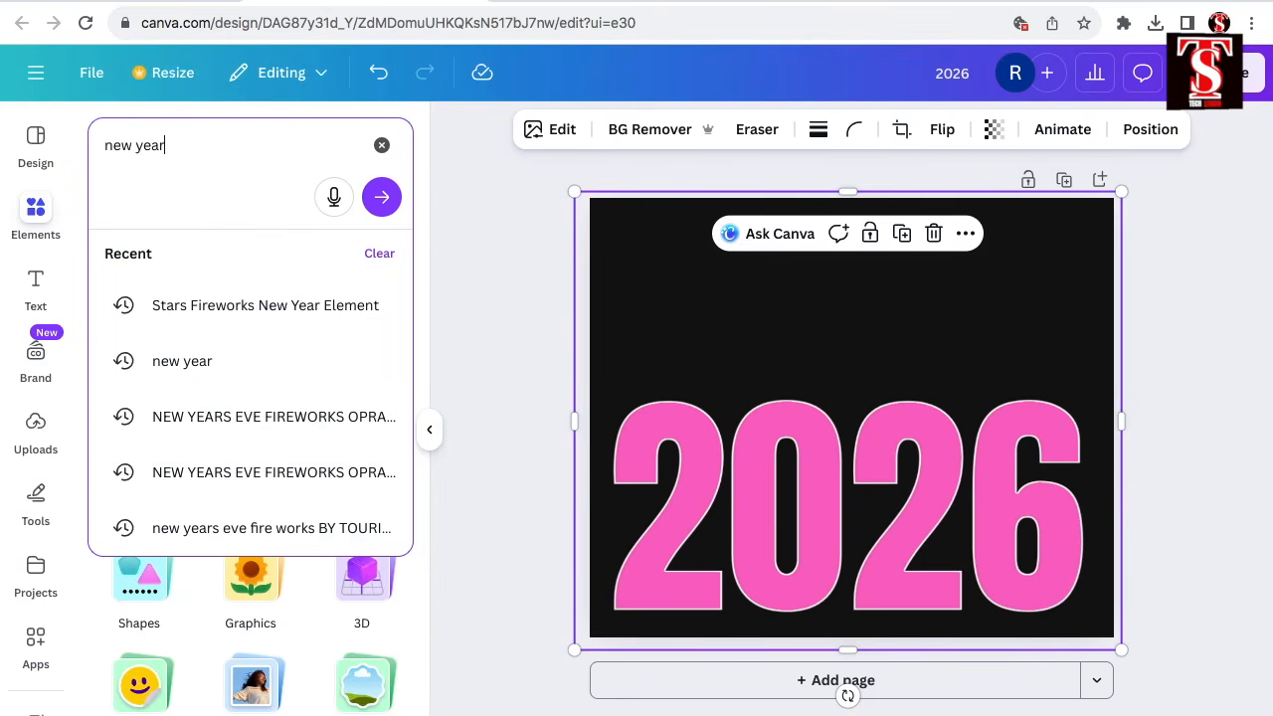
{"action": "type", "text": " year"}
{"action": "key", "text": "Return"}
{"action": "left_click", "coordinate": [247, 259]}
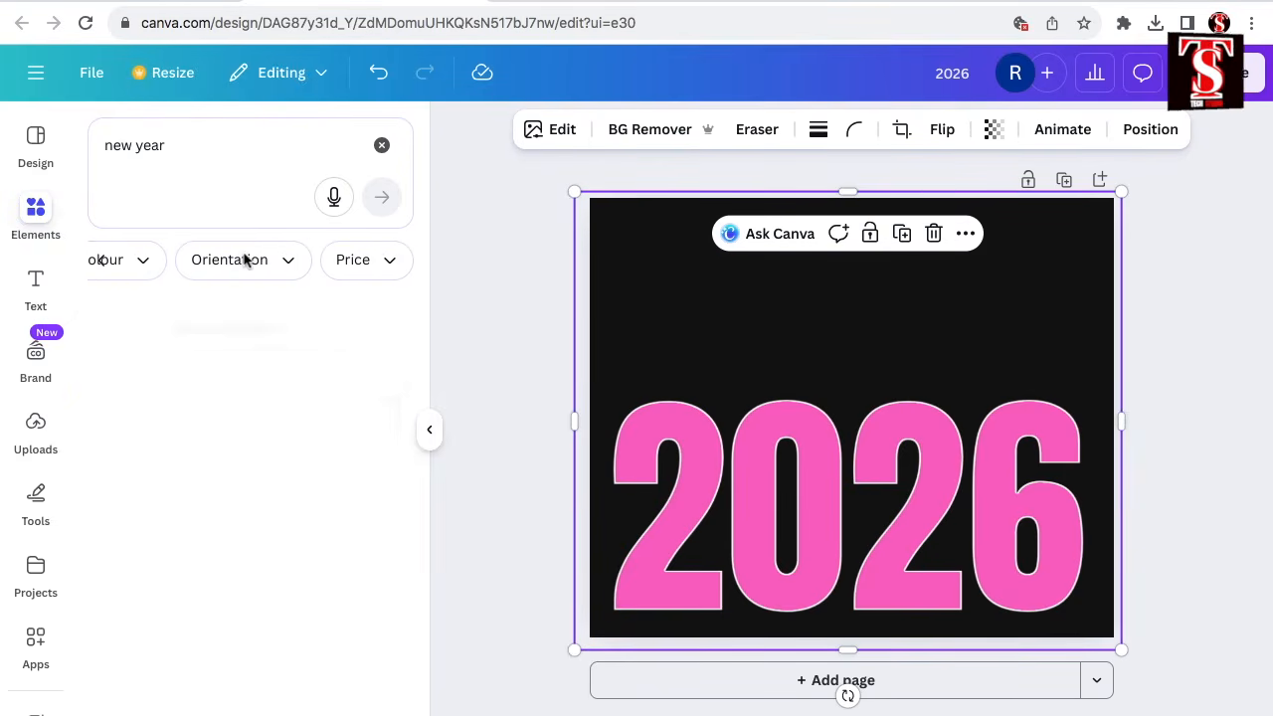
{"action": "scroll", "coordinate": [228, 500], "scroll_direction": "down", "scroll_amount": 3}
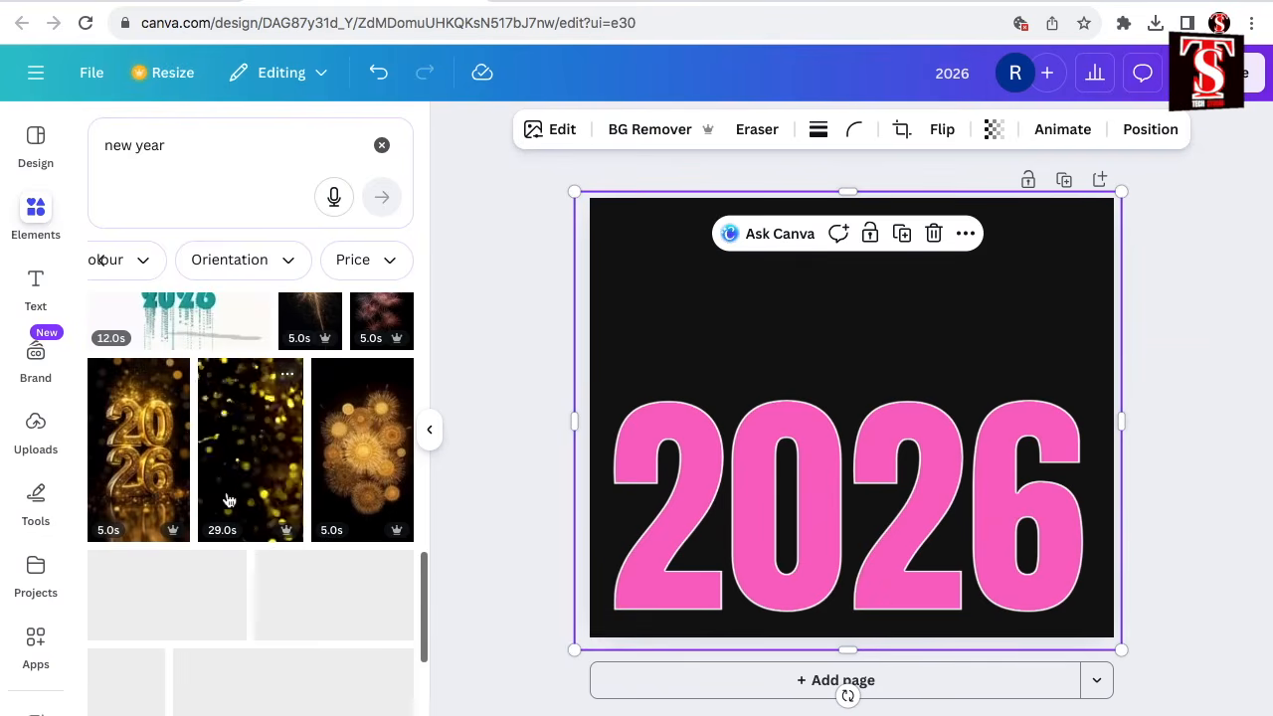
{"action": "scroll", "coordinate": [298, 488], "scroll_direction": "down", "scroll_amount": 5}
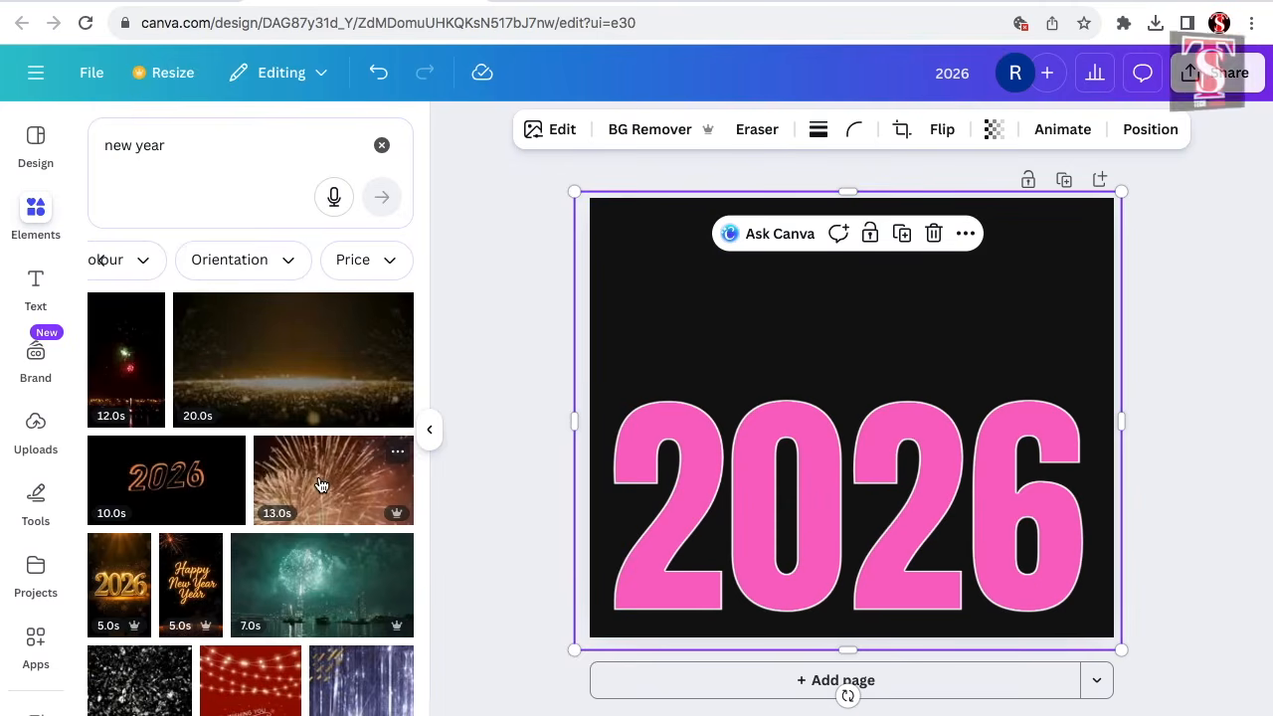
{"action": "left_click", "coordinate": [321, 485]}
{"action": "left_click_drag", "start_coordinate": [908, 479], "coordinate": [910, 515]}
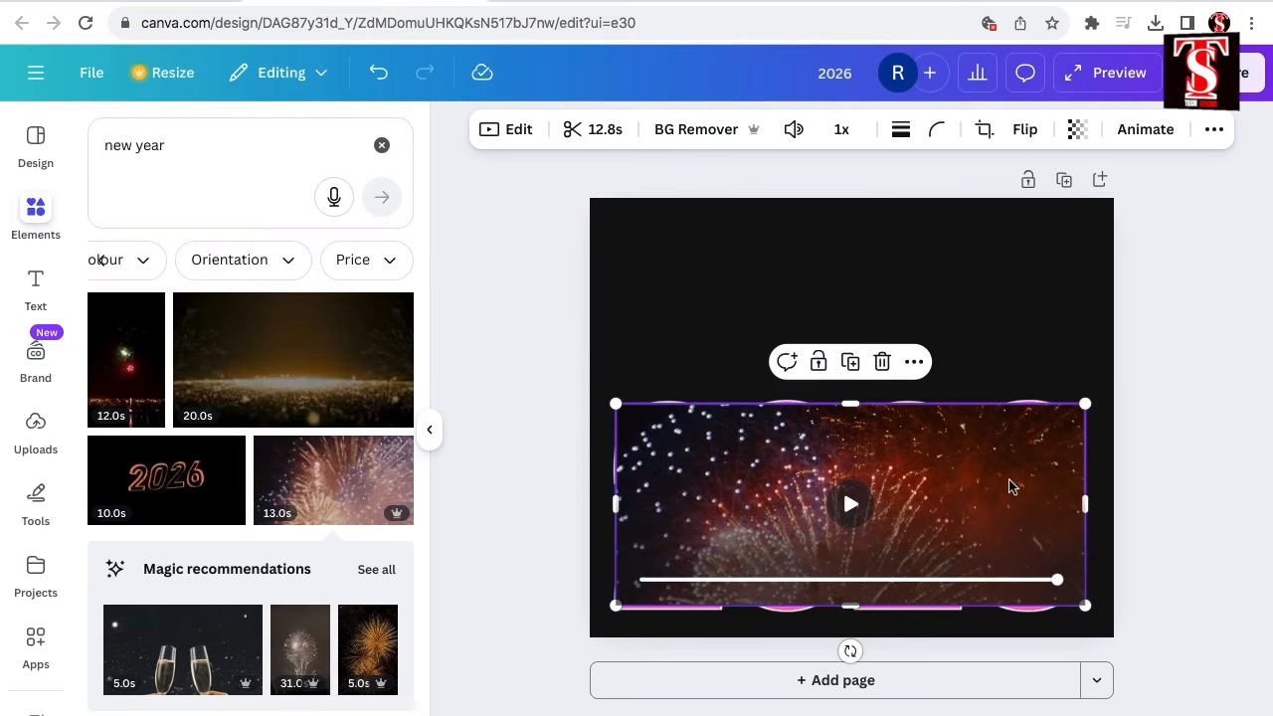
Send the fireworks video to the back and enlarge it to fill the 2026 cutout.
{"action": "right_click", "coordinate": [1012, 486]}
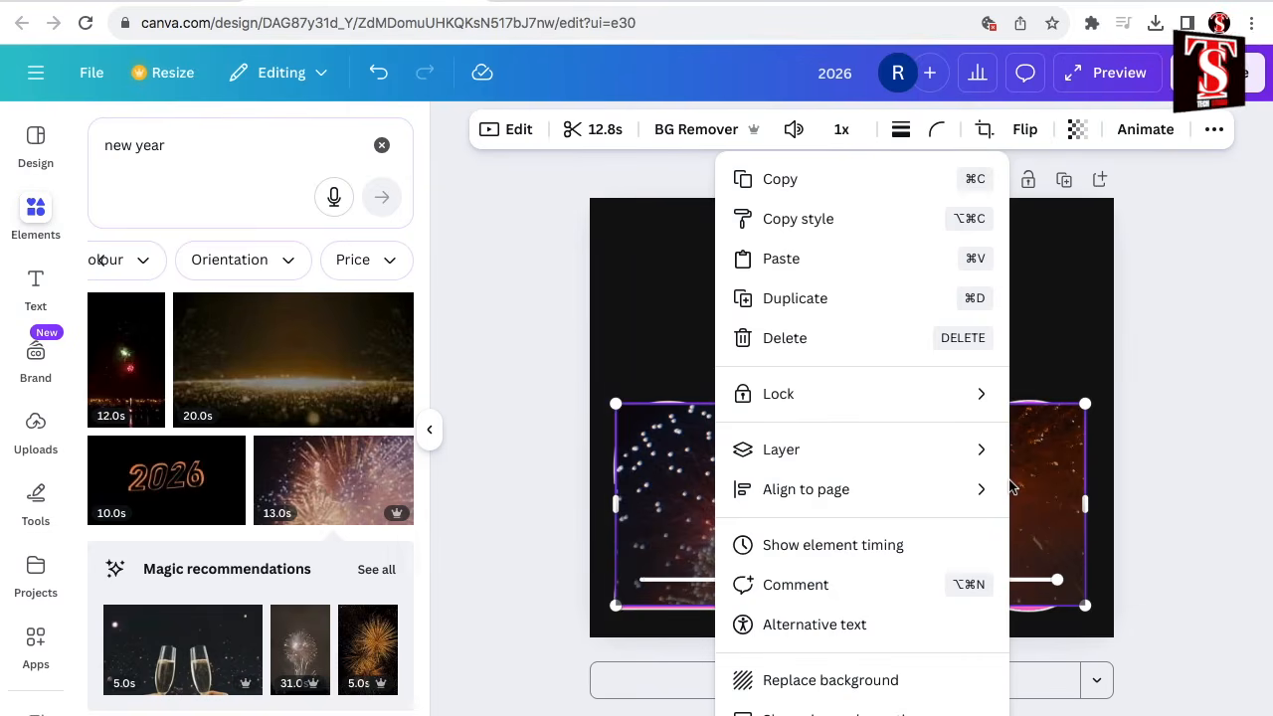
{"action": "mouse_move", "coordinate": [872, 456]}
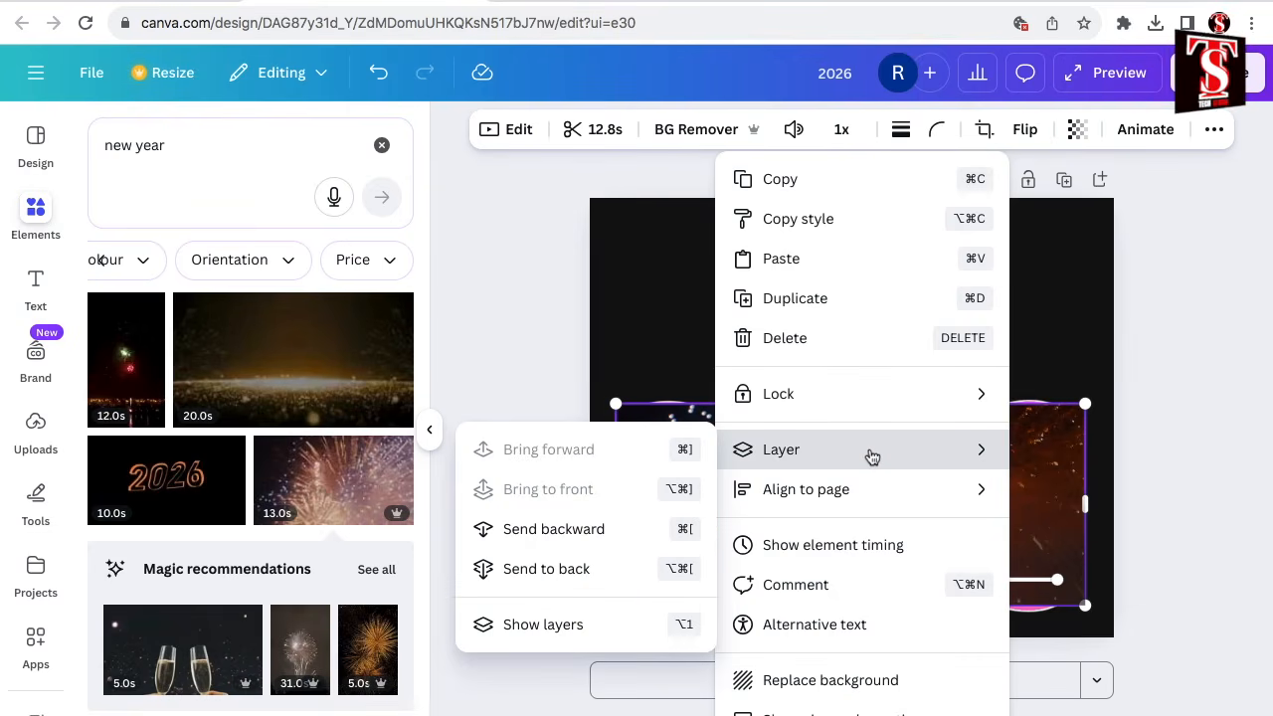
{"action": "left_click", "coordinate": [582, 575]}
{"action": "left_click_drag", "start_coordinate": [616, 404], "coordinate": [455, 262]}
{"action": "left_click_drag", "start_coordinate": [1086, 324], "coordinate": [1243, 255]}
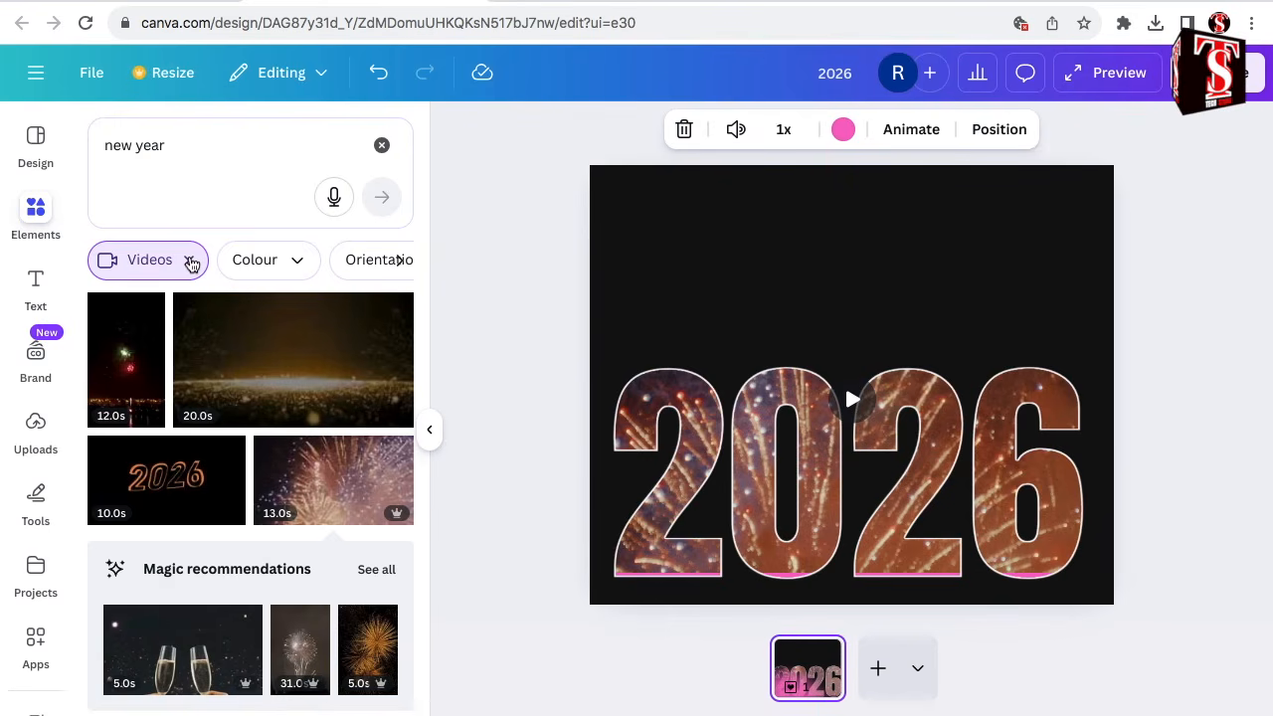
Switch the "new year" results from videos to graphics and place the orange "Happy New Year!" lettering above 2026.
{"action": "left_click", "coordinate": [191, 260]}
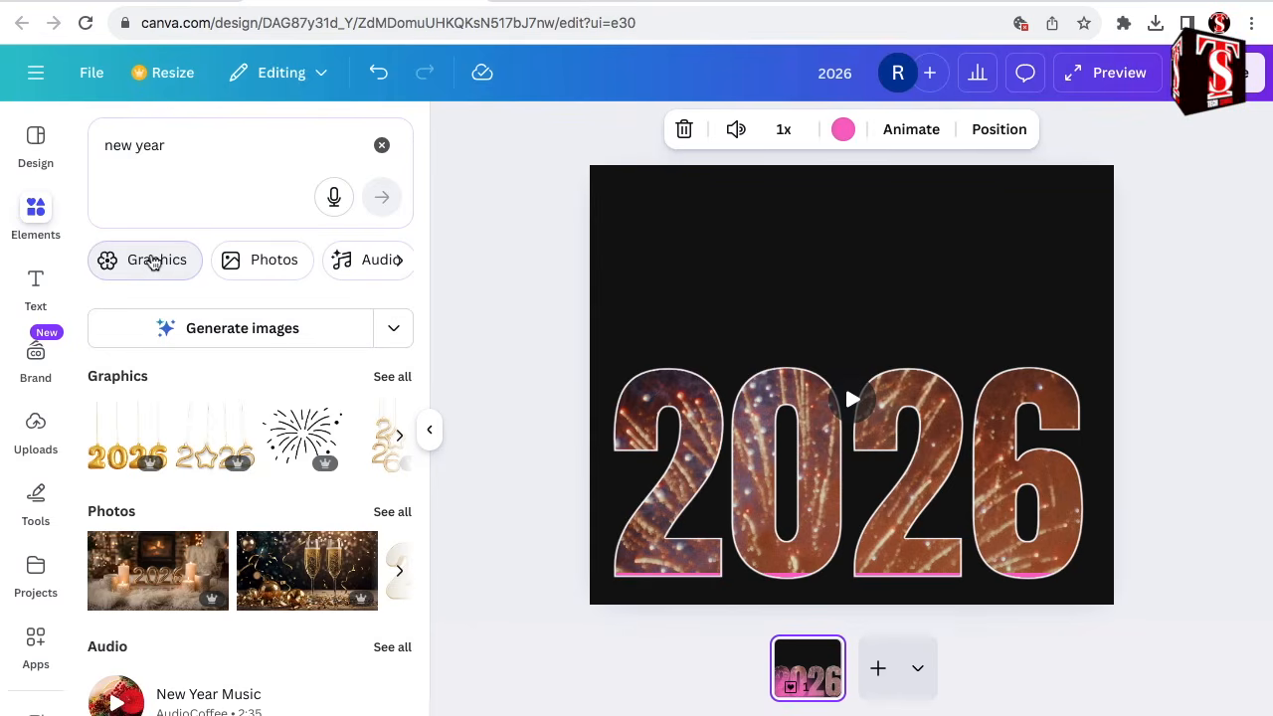
{"action": "left_click", "coordinate": [152, 260]}
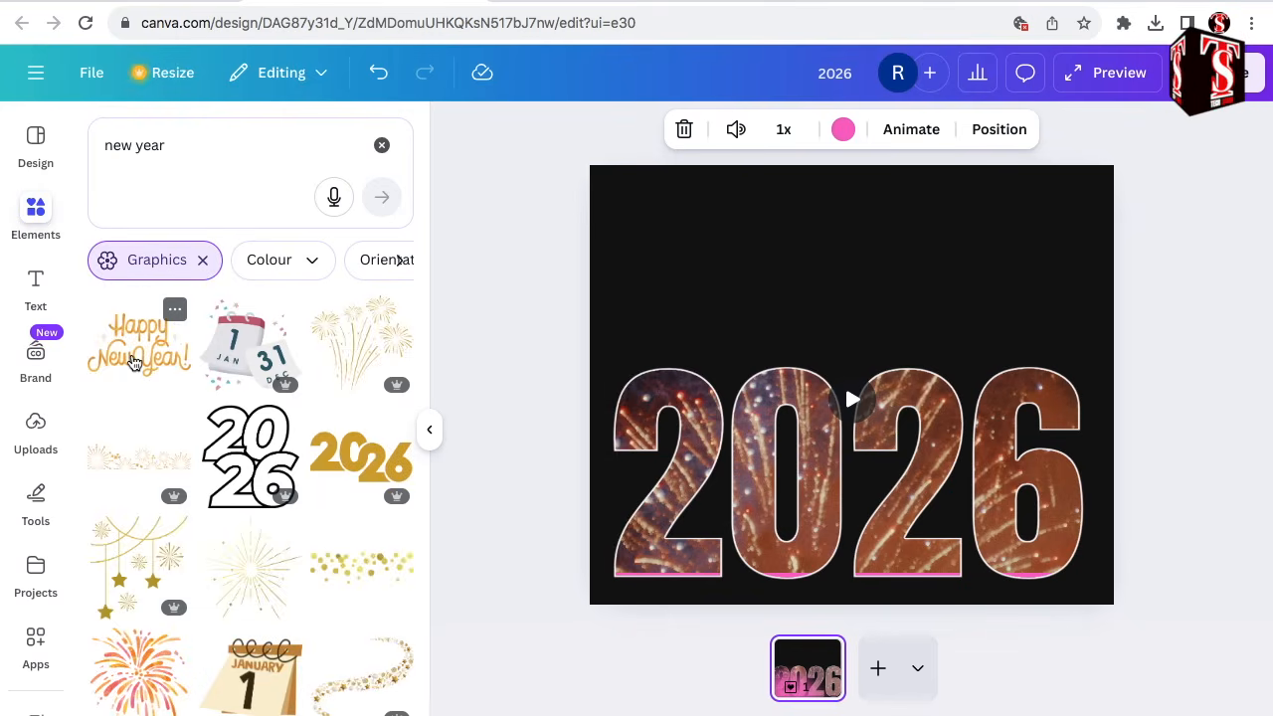
{"action": "left_click", "coordinate": [134, 361]}
{"action": "left_click_drag", "start_coordinate": [855, 388], "coordinate": [864, 277]}
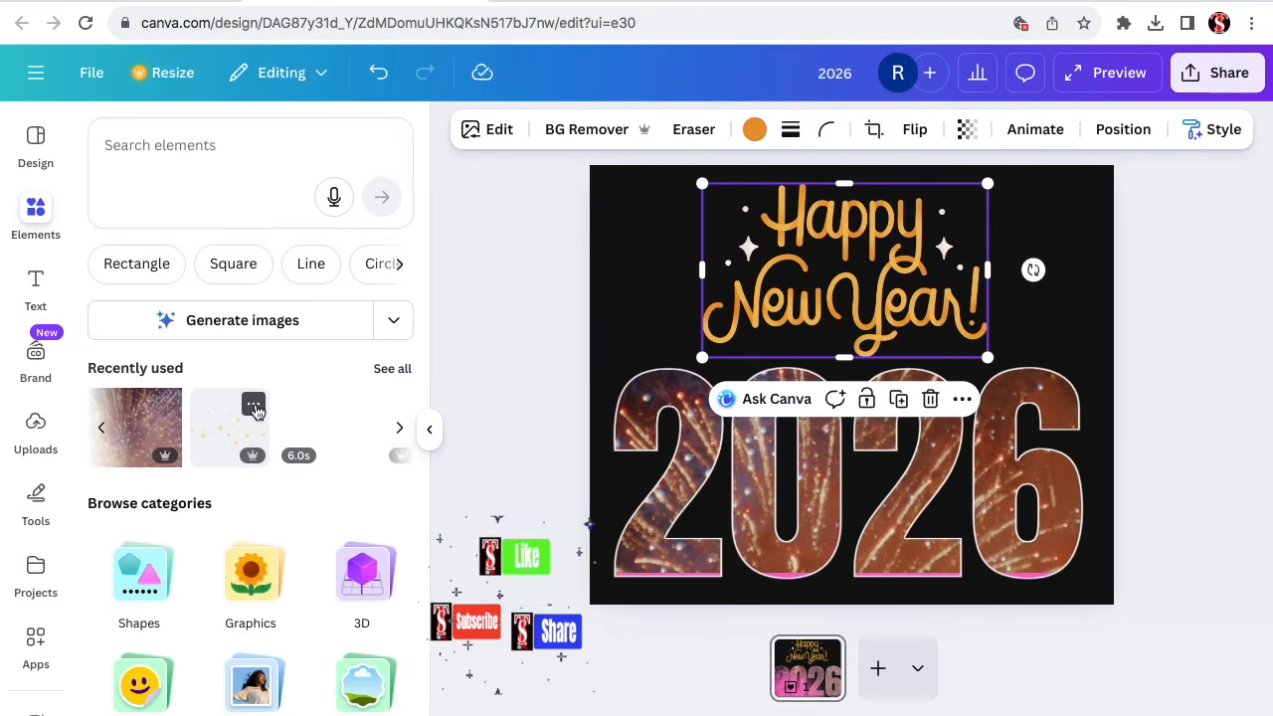
Add the recently used gold dots graphic, shrink it and place it in the page's upper-left corner.
{"action": "left_click", "coordinate": [256, 407]}
{"action": "left_click", "coordinate": [219, 436]}
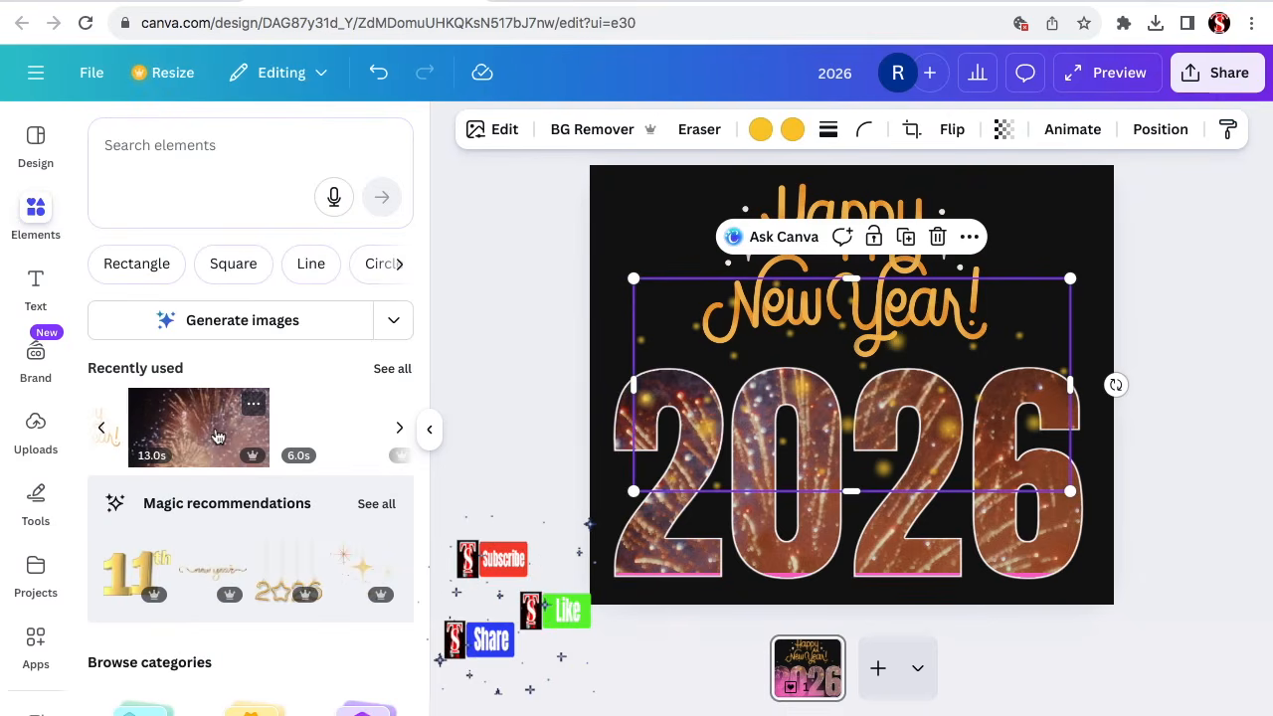
{"action": "left_click_drag", "start_coordinate": [1070, 490], "coordinate": [885, 324]}
{"action": "left_click_drag", "start_coordinate": [690, 362], "coordinate": [650, 248]}
{"action": "left_click_drag", "start_coordinate": [702, 272], "coordinate": [724, 297]}
Duplicate the gold dots graphic twice and line the copies up across the page's top edge.
{"action": "left_click", "coordinate": [756, 339]}
{"action": "left_click_drag", "start_coordinate": [728, 253], "coordinate": [925, 242]}
{"action": "left_click", "coordinate": [976, 338]}
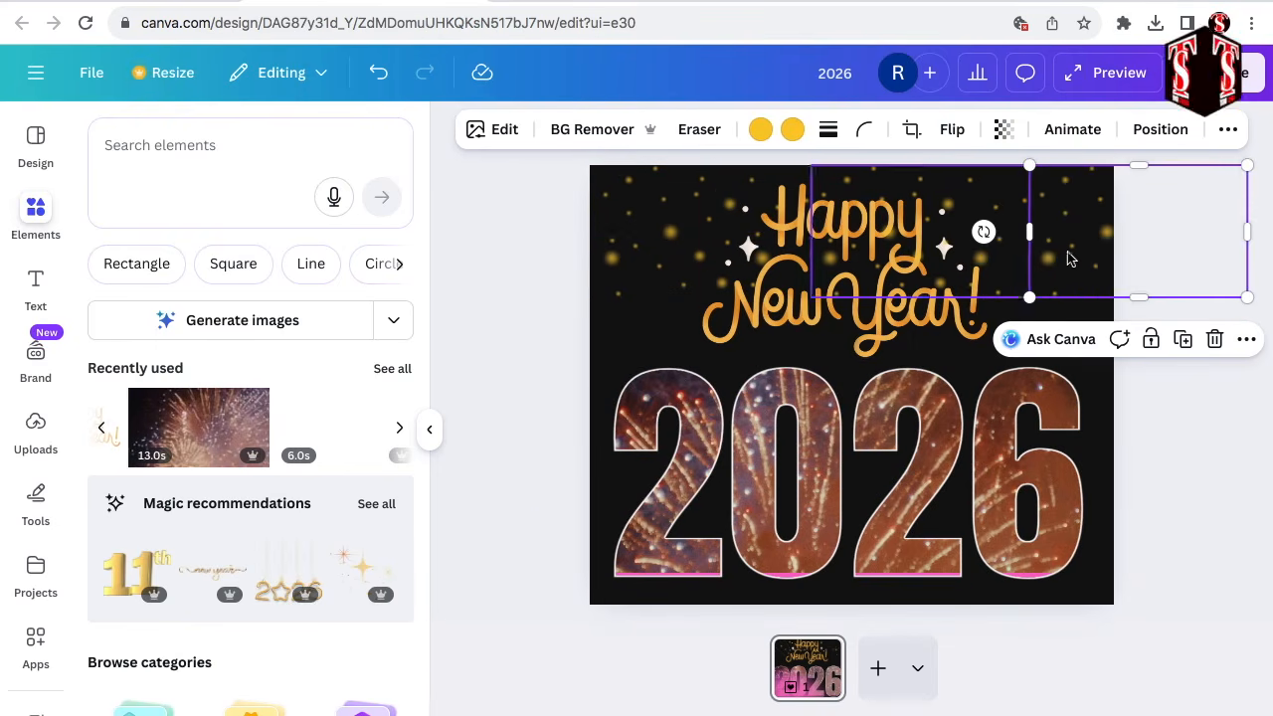
{"action": "left_click", "coordinate": [1189, 577]}
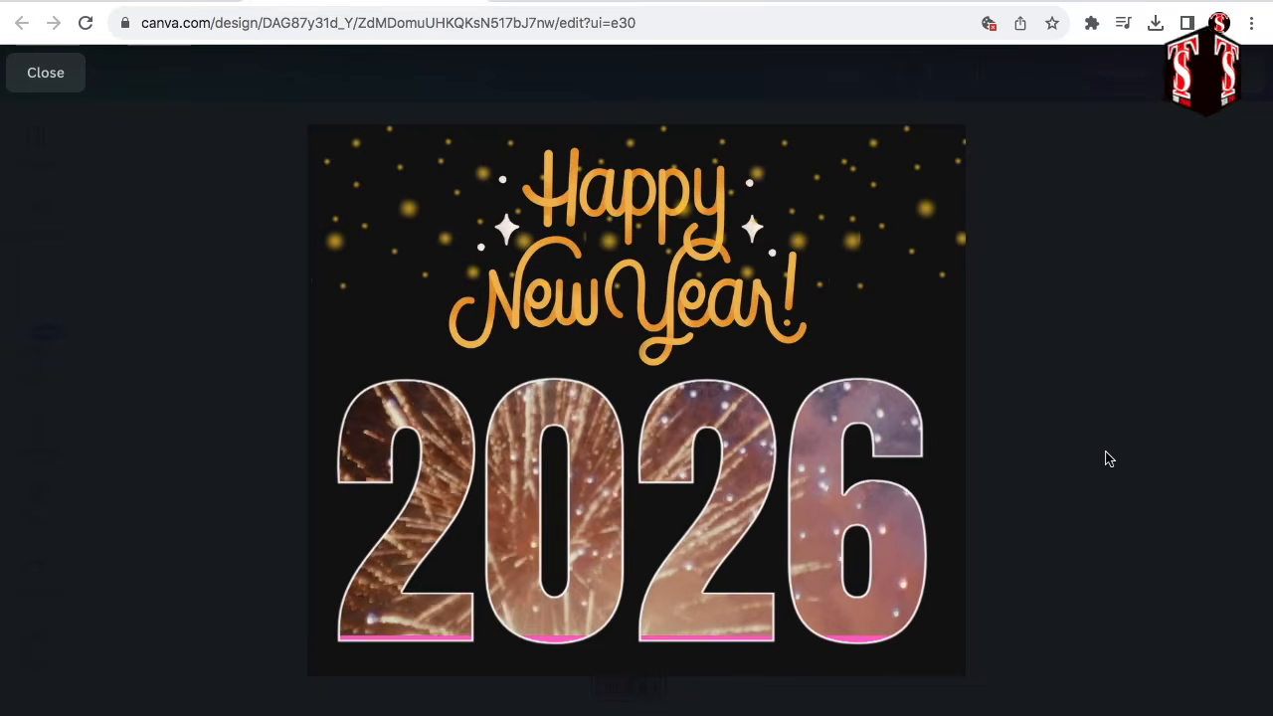